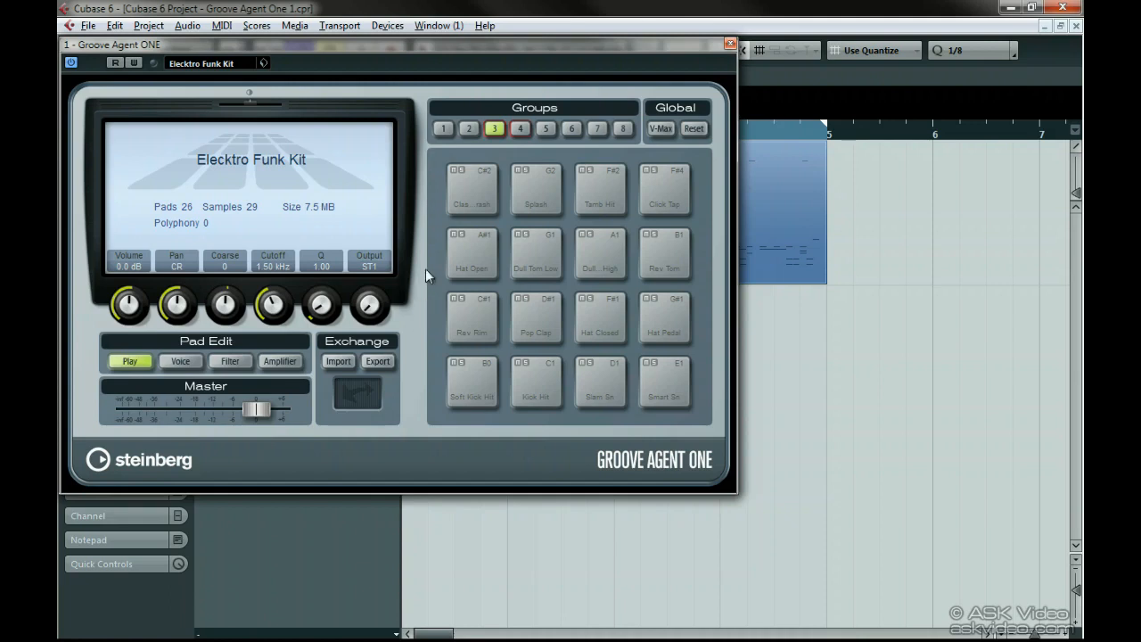
# Step: Close the instrument editor and add one instrument track that uses Groove Agent ONE
pyautogui.click(728, 44)
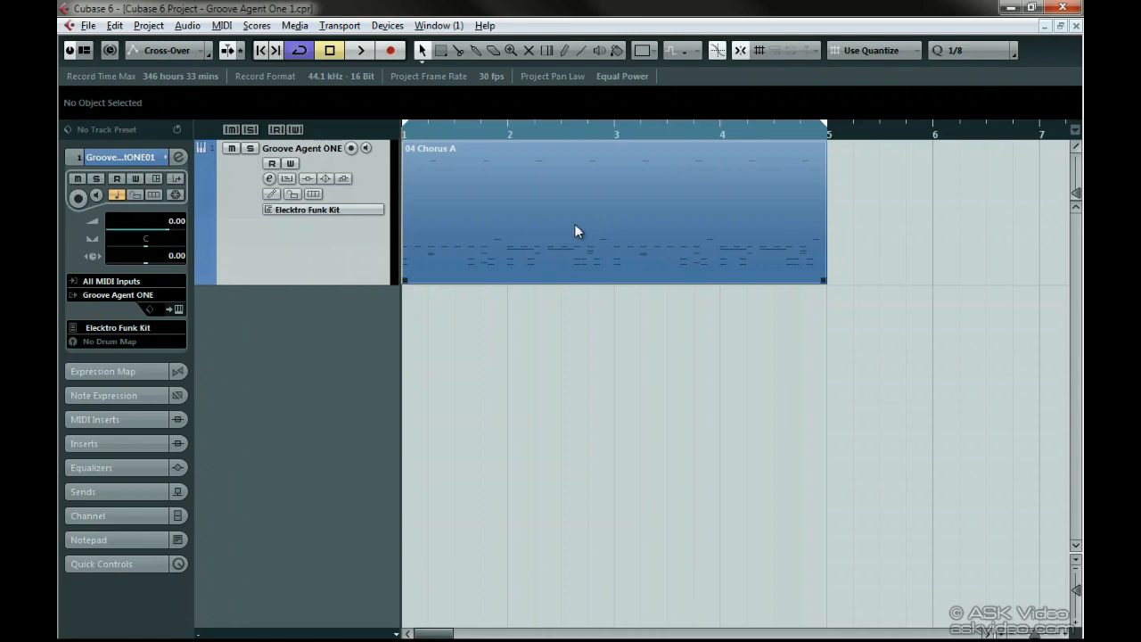
pyautogui.rightClick(337, 316)
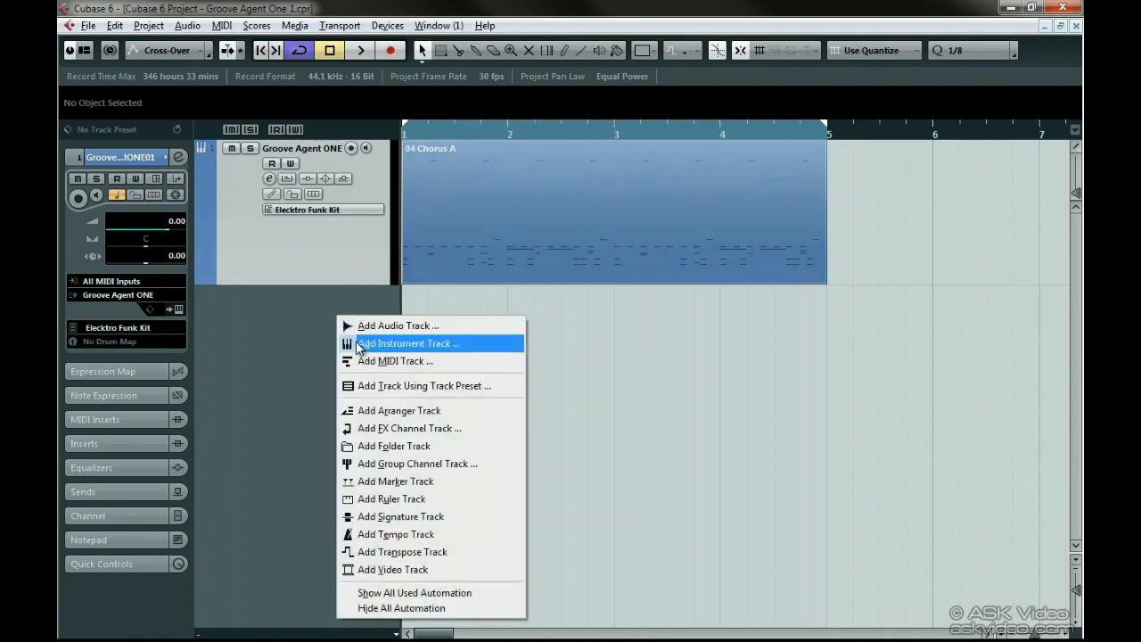
pyautogui.click(383, 343)
pyautogui.click(520, 178)
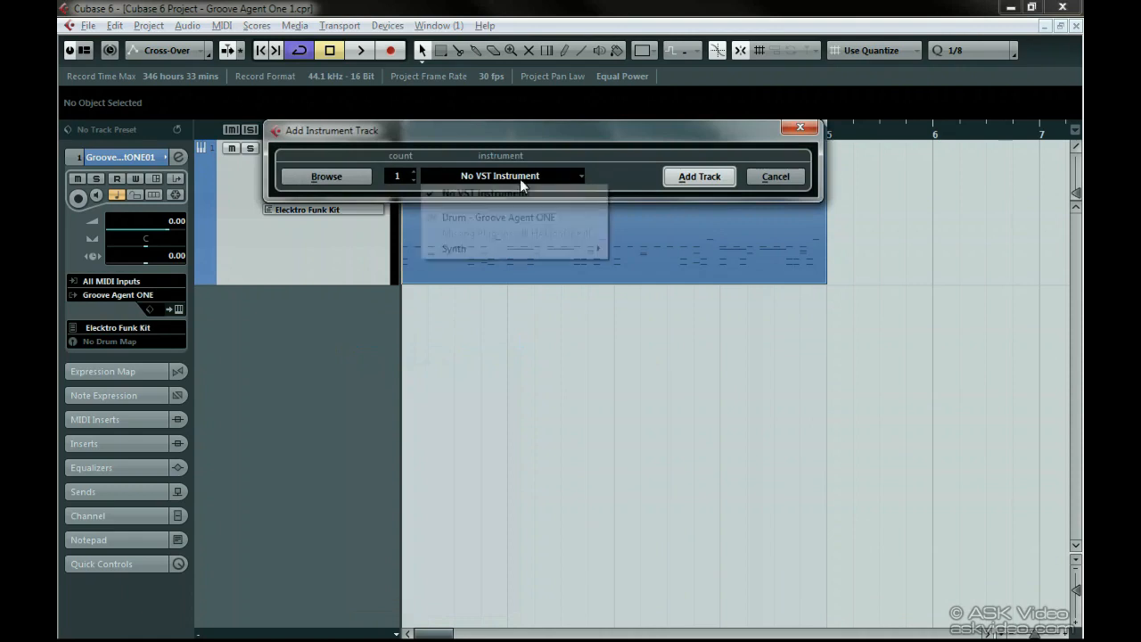
pyautogui.click(521, 220)
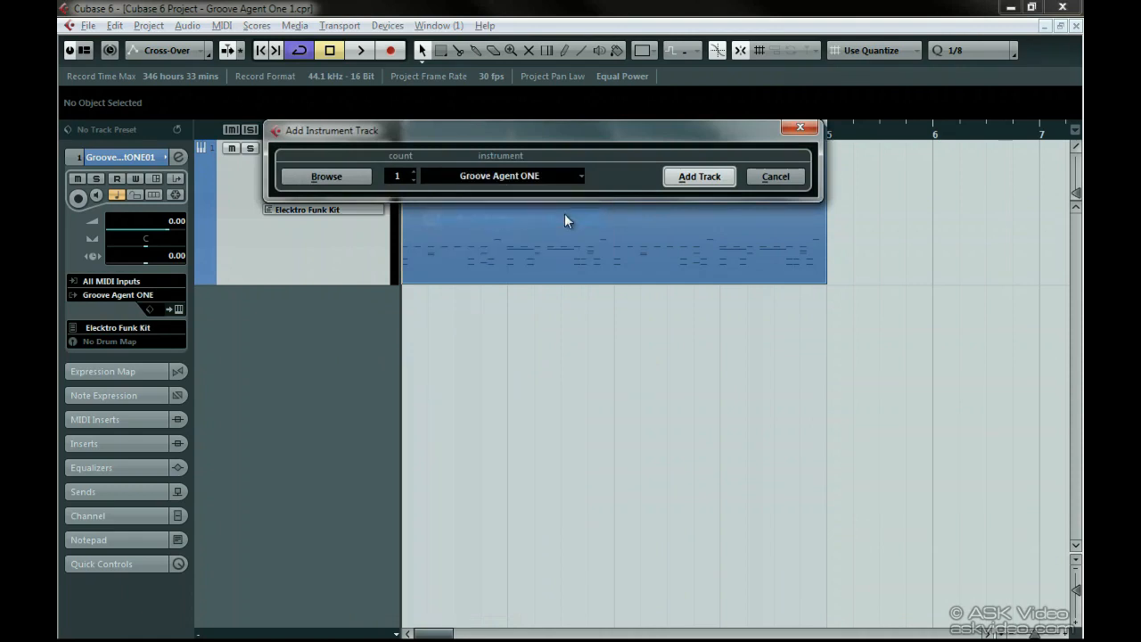
pyautogui.click(692, 176)
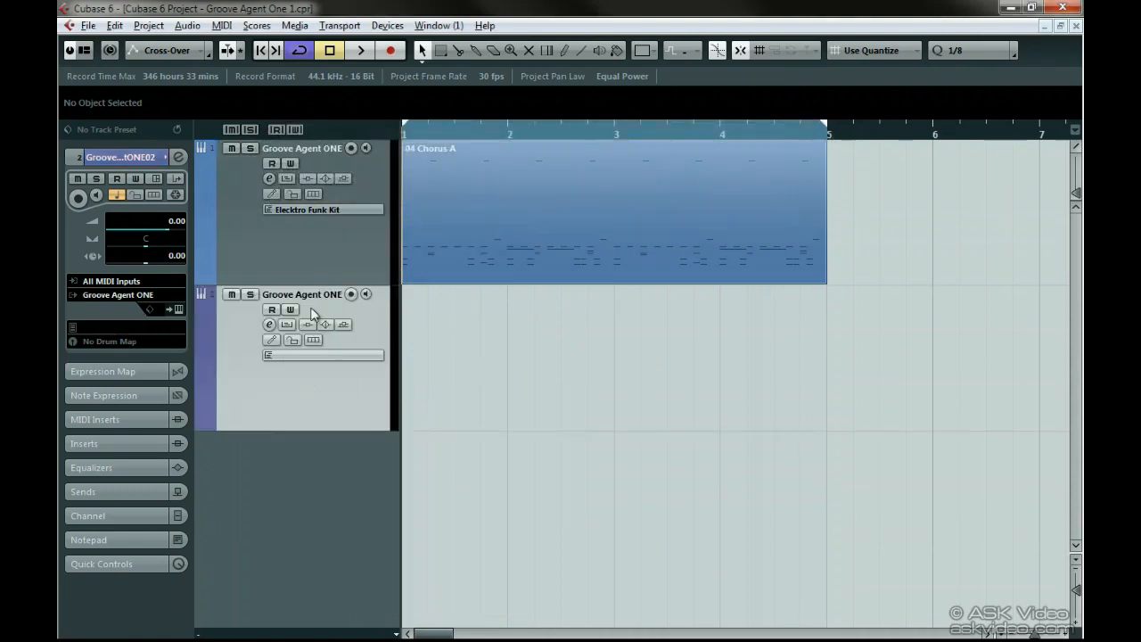
# Step: Remove the newly added second Groove Agent ONE track from the project
pyautogui.rightClick(275, 388)
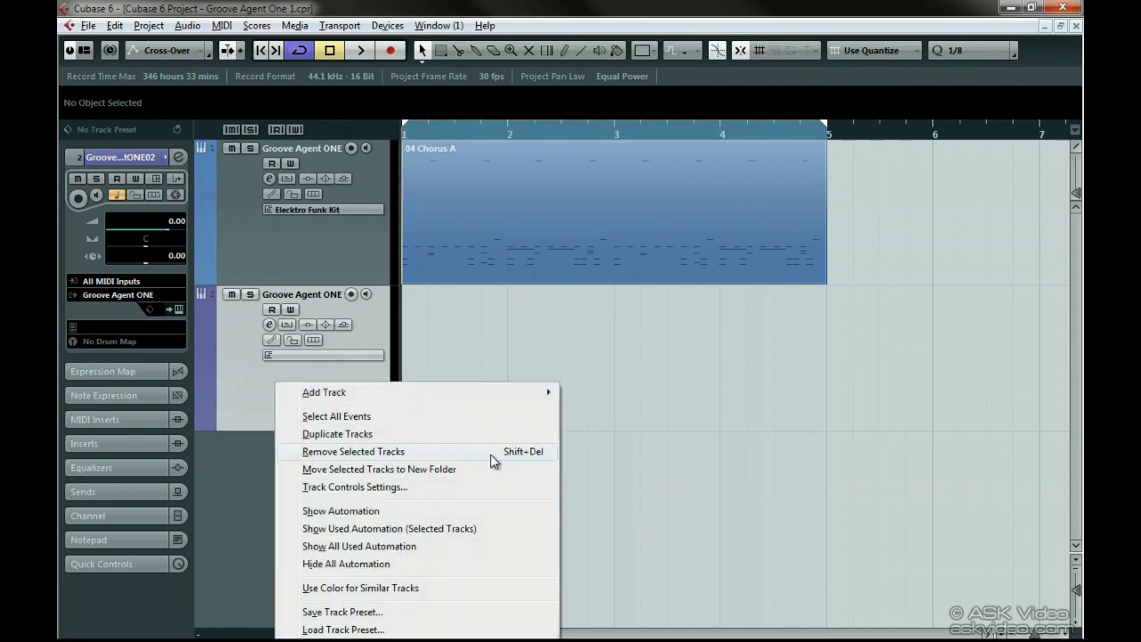
pyautogui.click(524, 455)
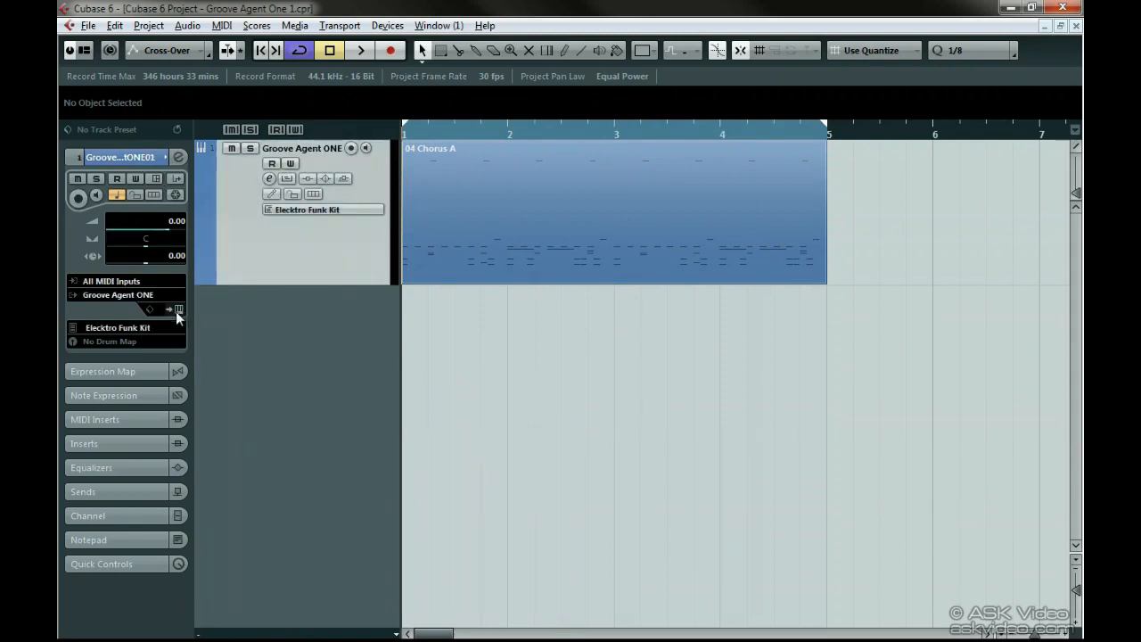
# Step: Play the 04 Chorus A part while checking the Groove Agent ONE editor and the project timeline, and stop playback
pyautogui.click(180, 311)
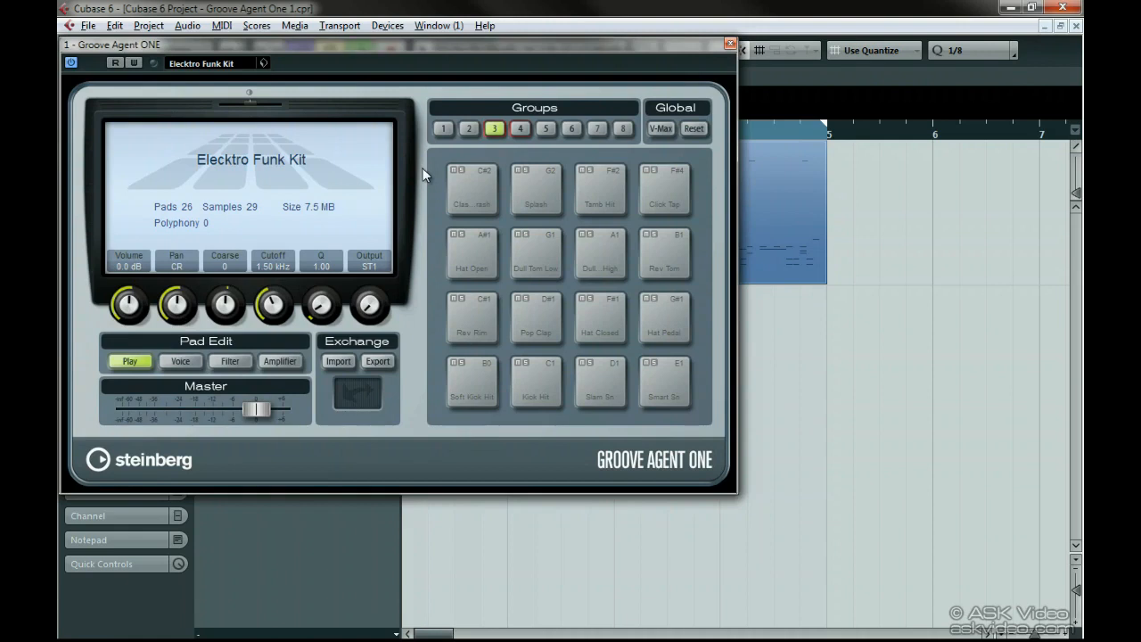
pyautogui.press('space')
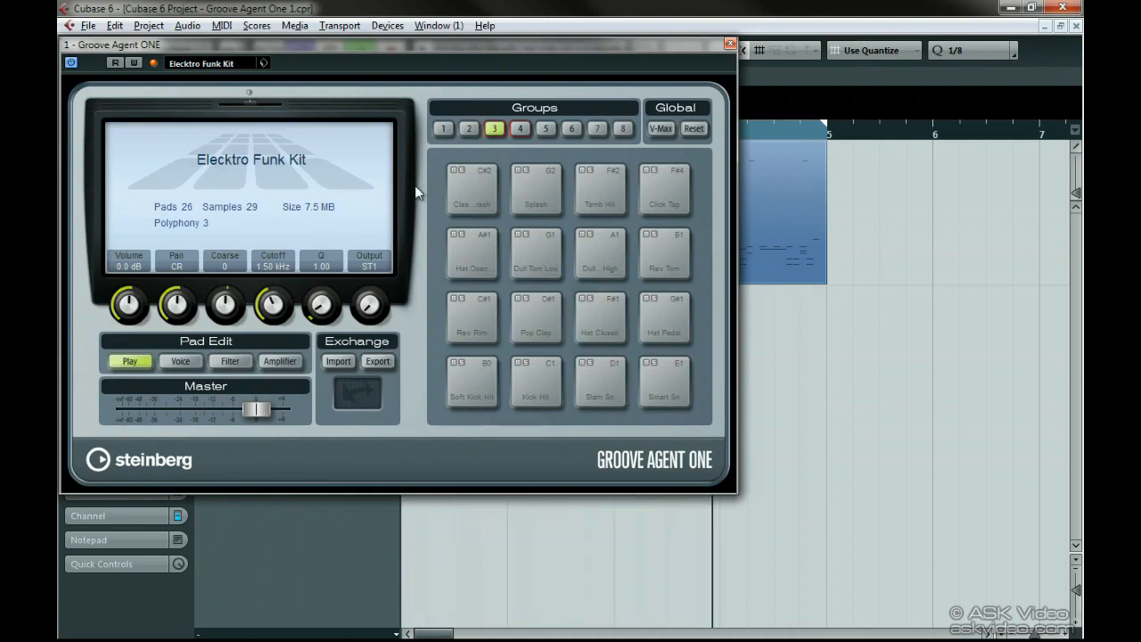
pyautogui.click(730, 44)
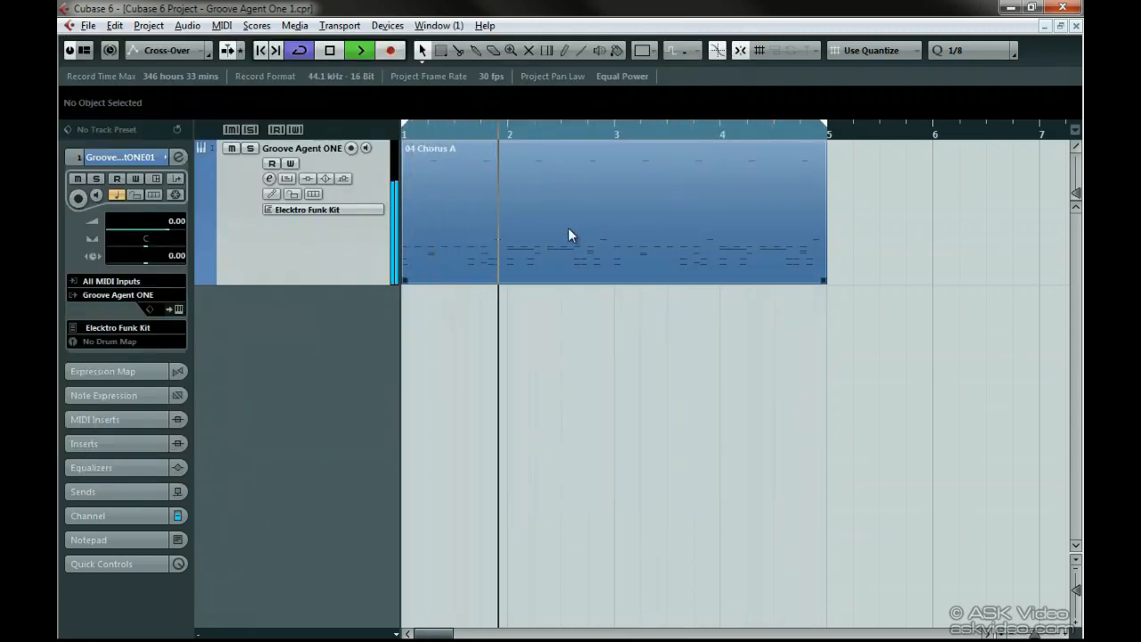
pyautogui.click(180, 308)
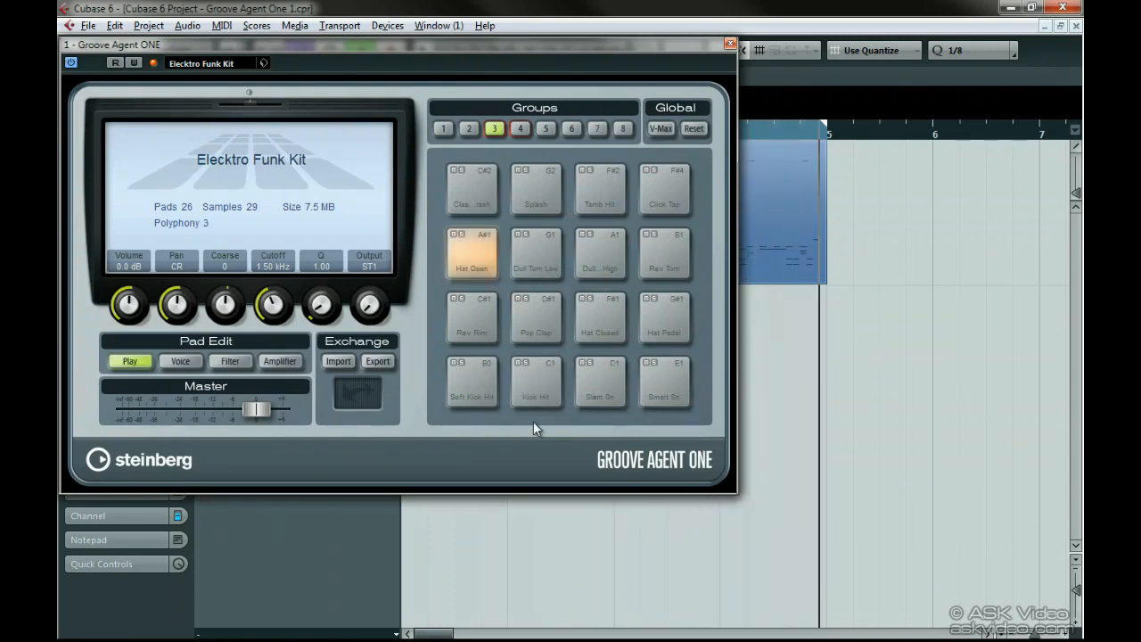
pyautogui.press('space')
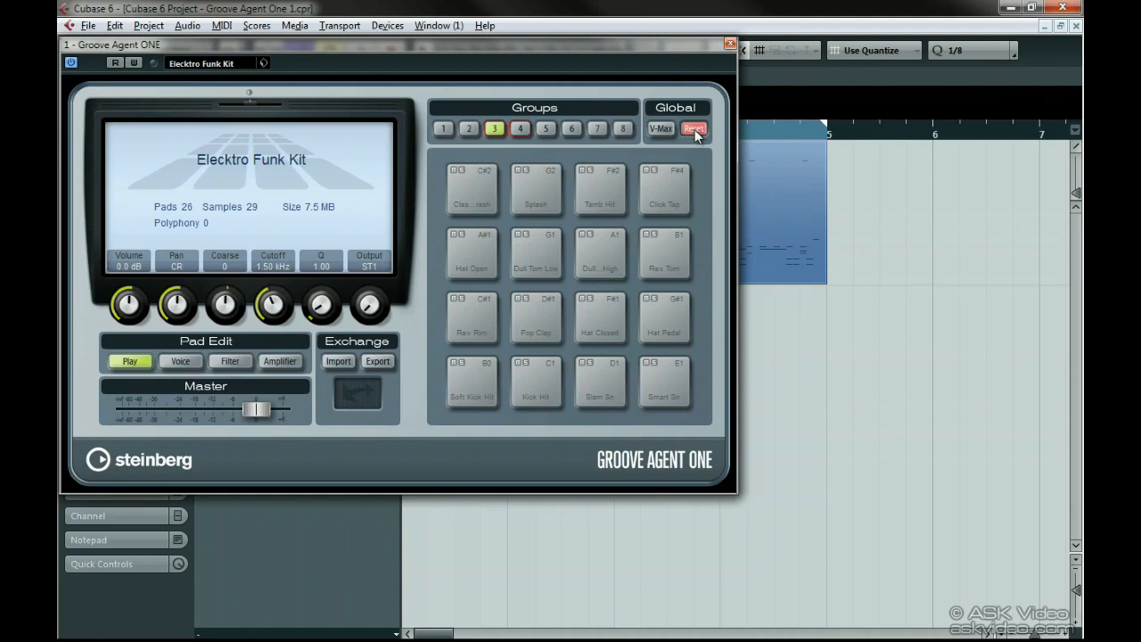
# Step: Reset Groove Agent ONE to clear all its pads and play the 04 Chorus A part through the empty instrument
pyautogui.click(695, 129)
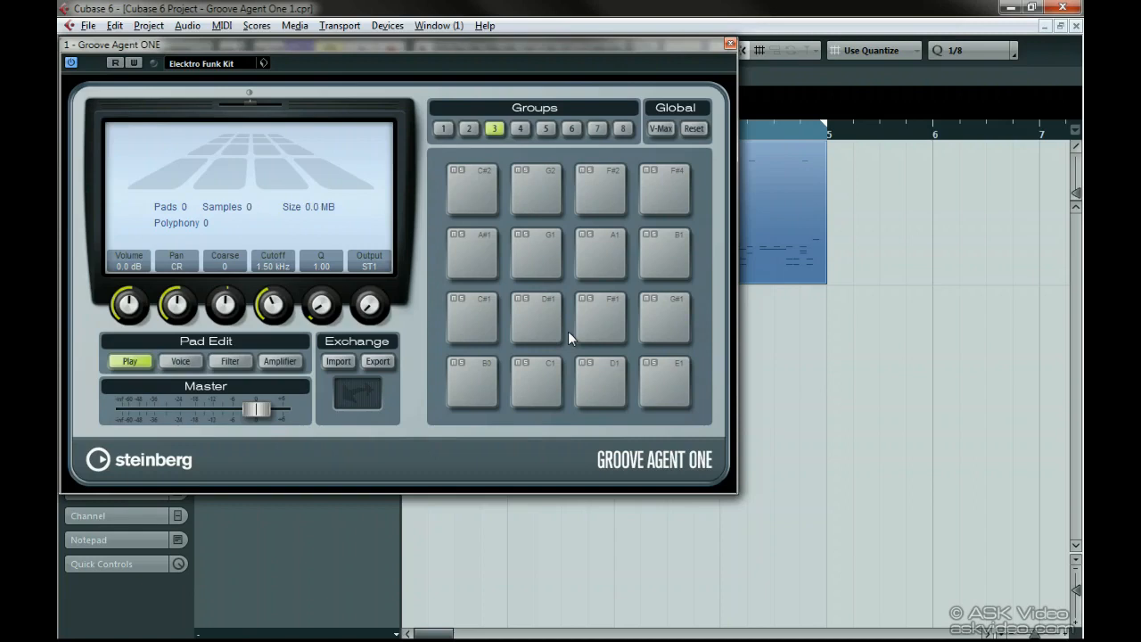
pyautogui.press('space')
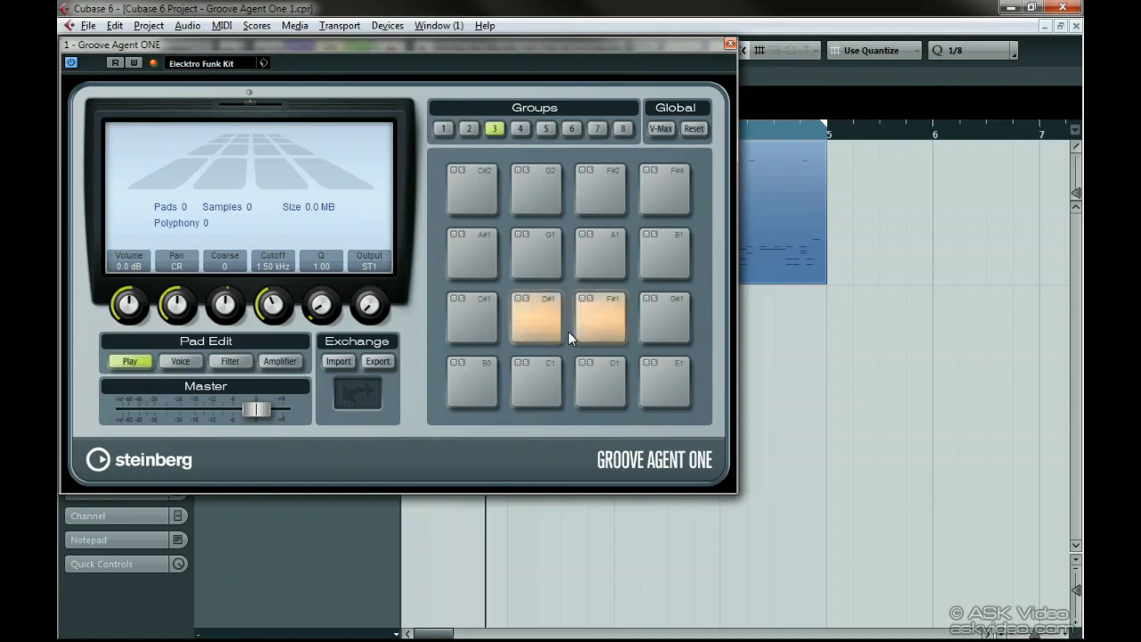
pyautogui.click(730, 42)
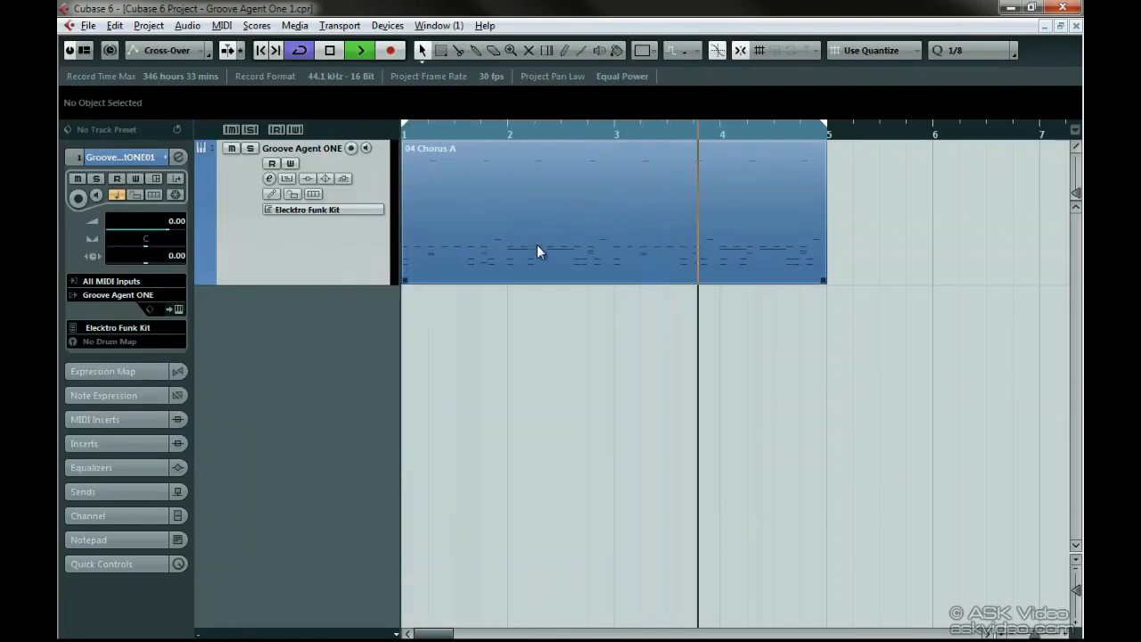
pyautogui.click(180, 310)
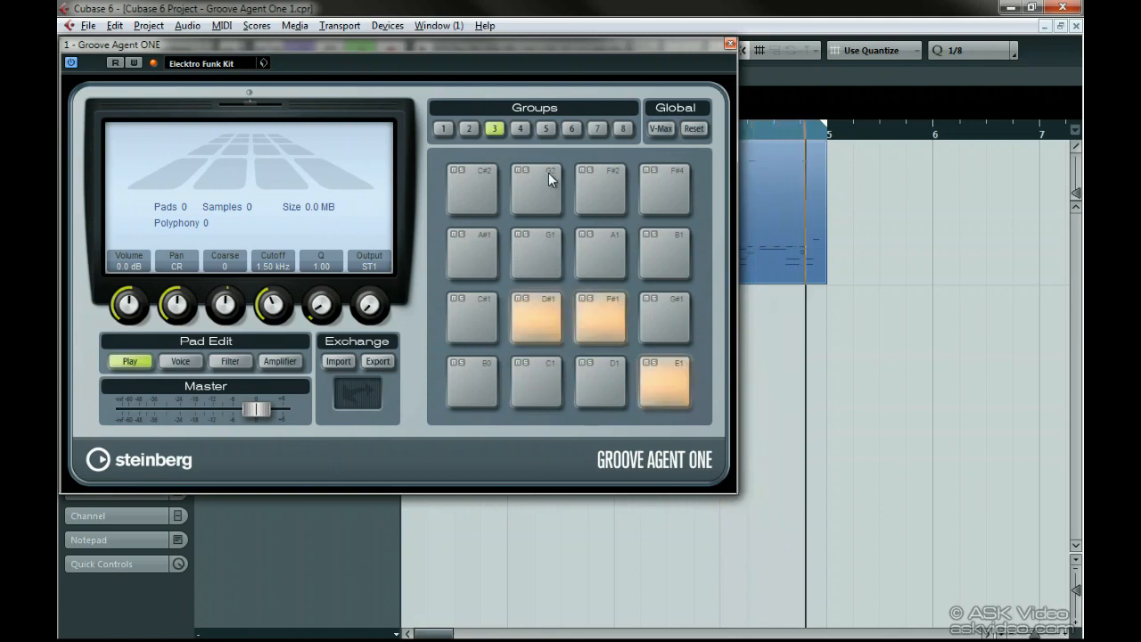
pyautogui.press('space')
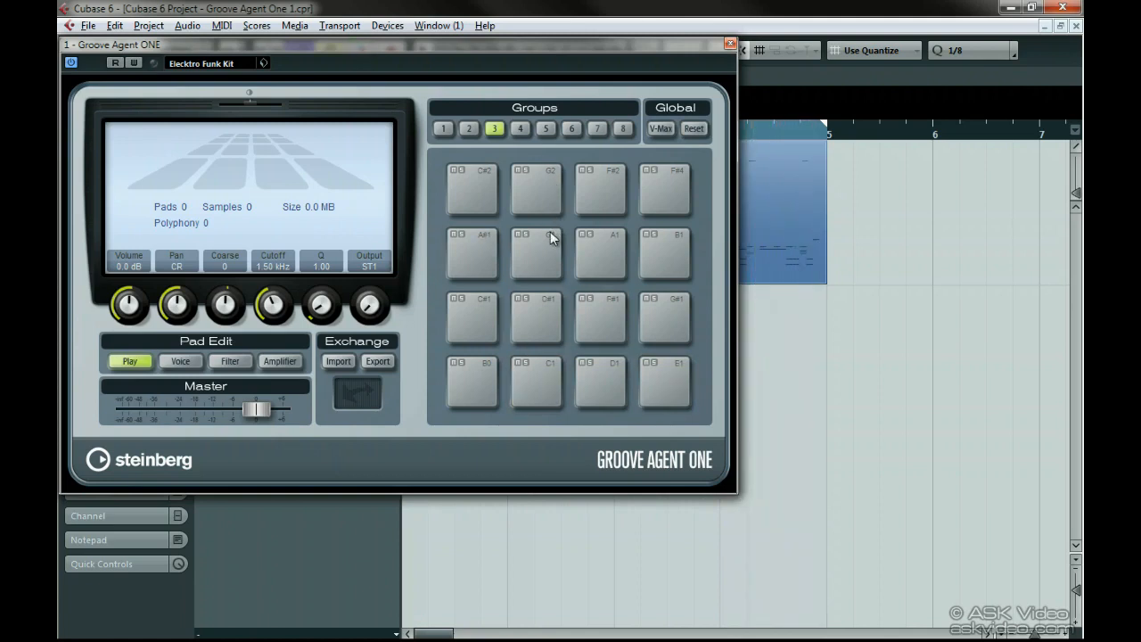
# Step: Examine the octave and note choices available for the G1 pad, leaving its assignment alone
pyautogui.click(550, 233)
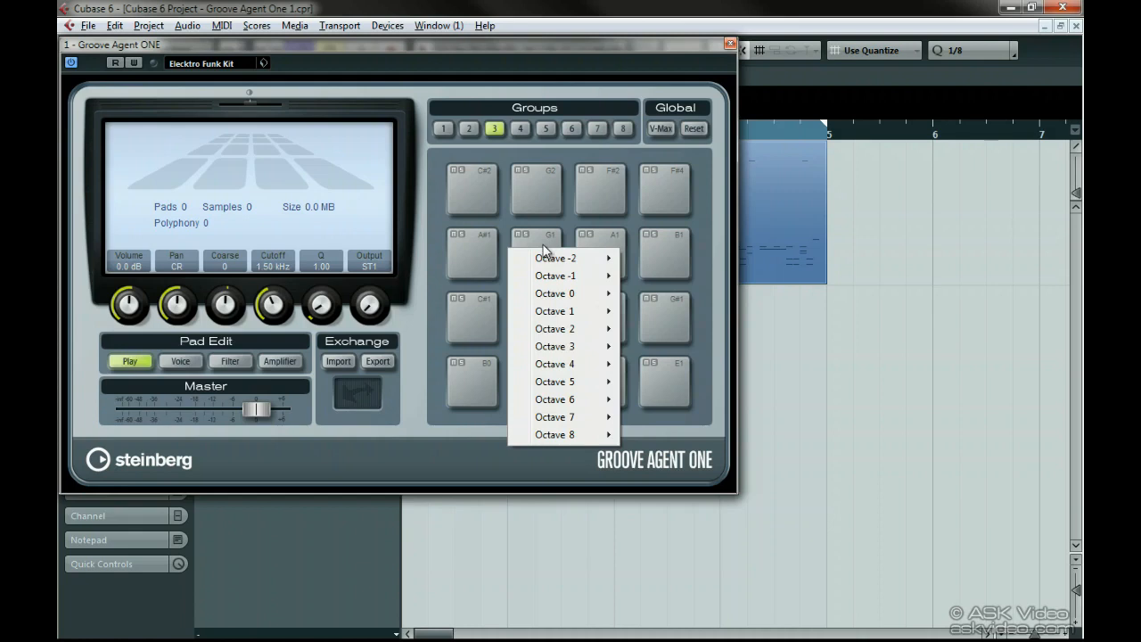
pyautogui.moveTo(551, 259)
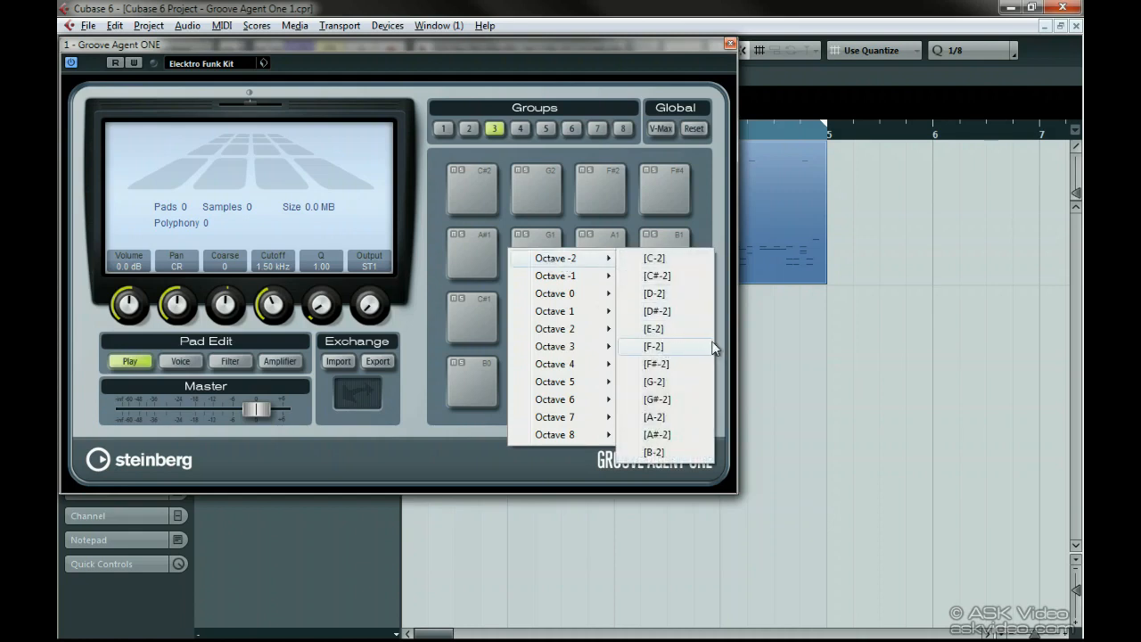
pyautogui.click(720, 341)
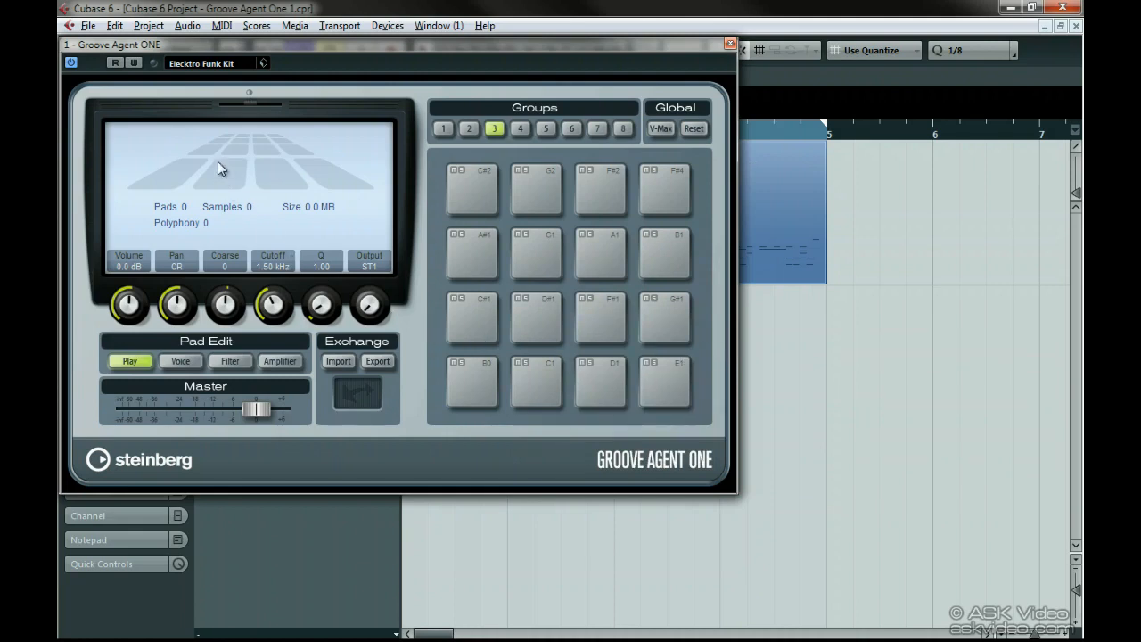
# Step: Load the D&B preset into Groove Agent ONE
pyautogui.click(226, 65)
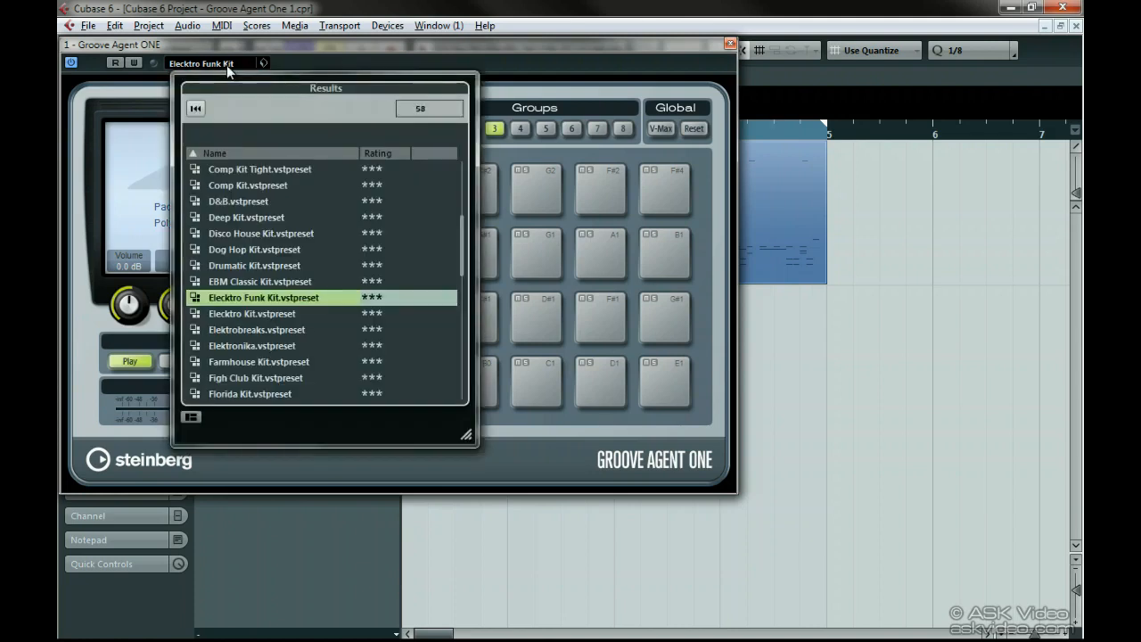
pyautogui.click(238, 201)
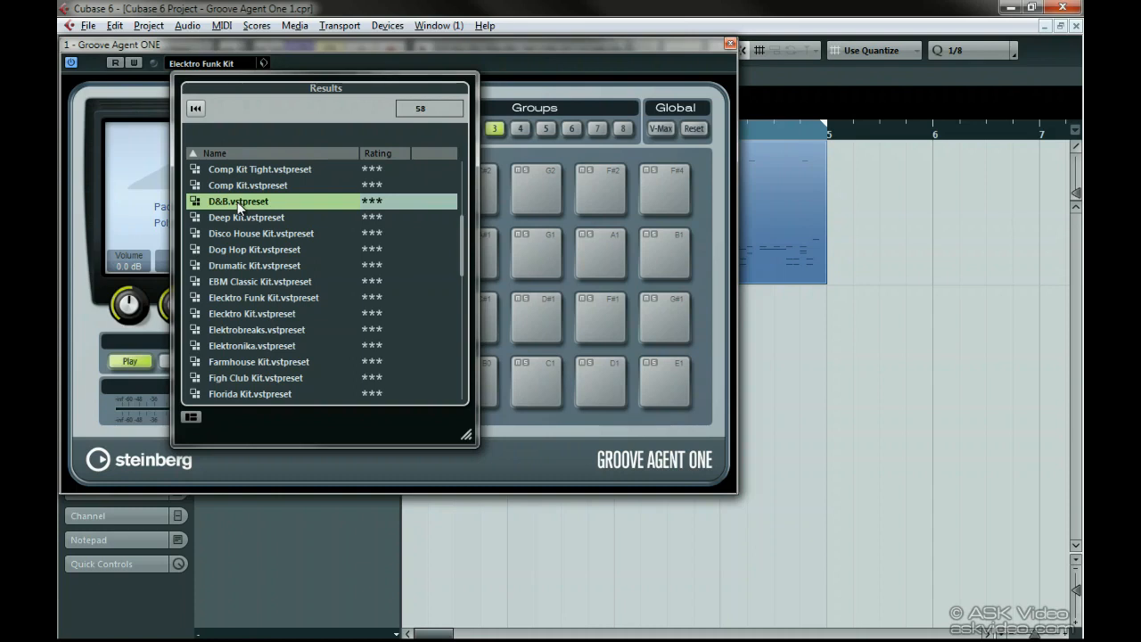
pyautogui.doubleClick(237, 202)
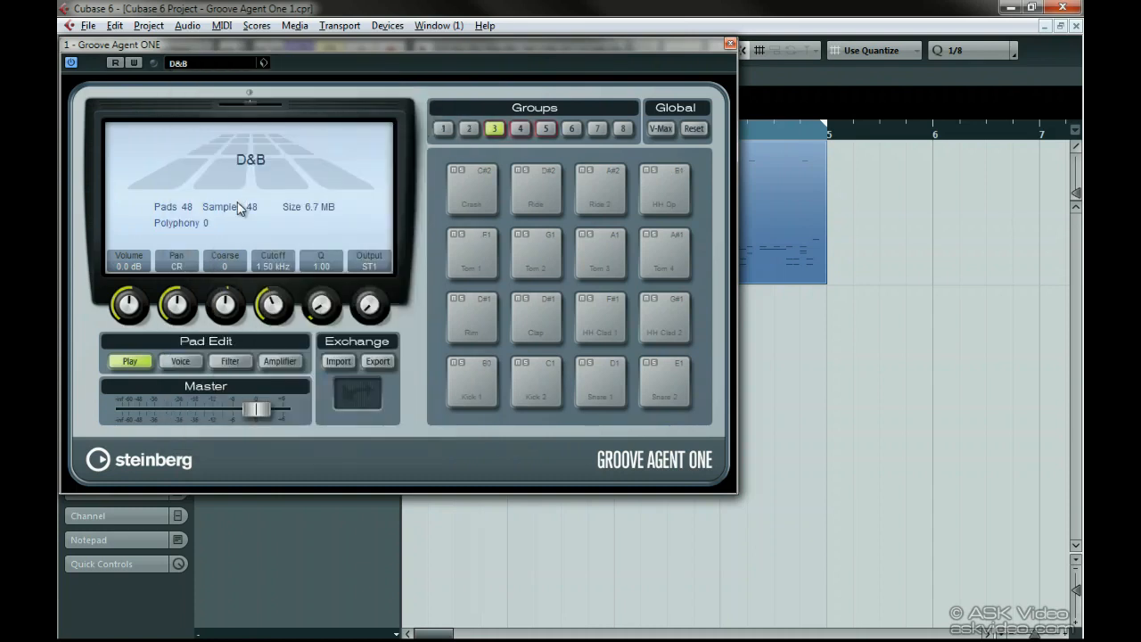
# Step: Audition the D&B kit's tom, closed hi-hat, snare, kick, rim and clap pads
pyautogui.click(461, 258)
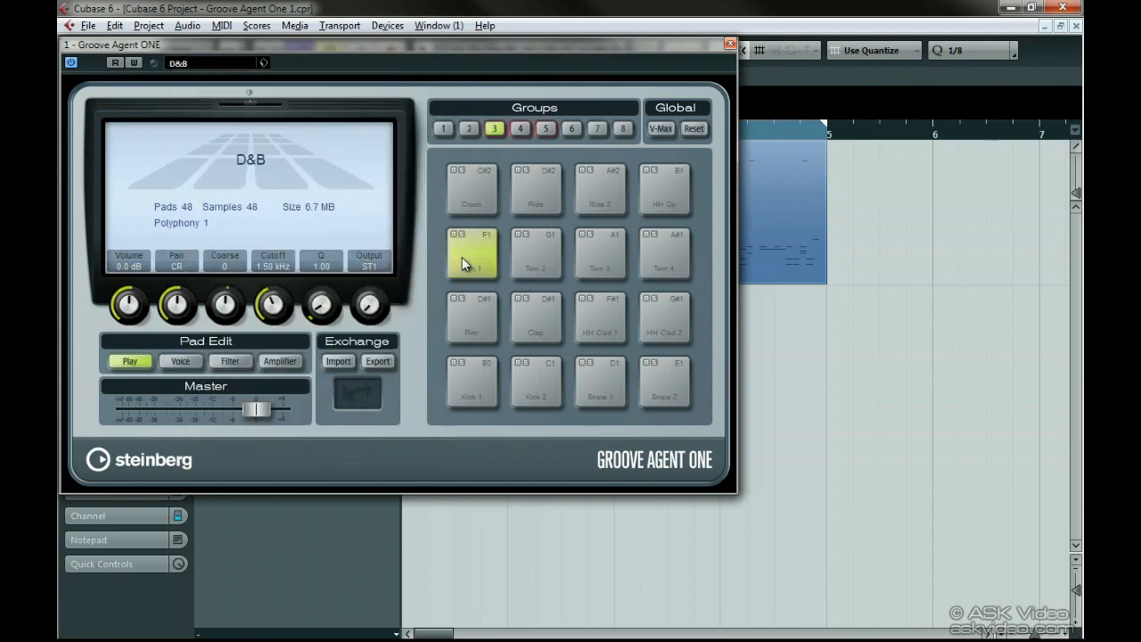
pyautogui.click(535, 254)
pyautogui.click(594, 261)
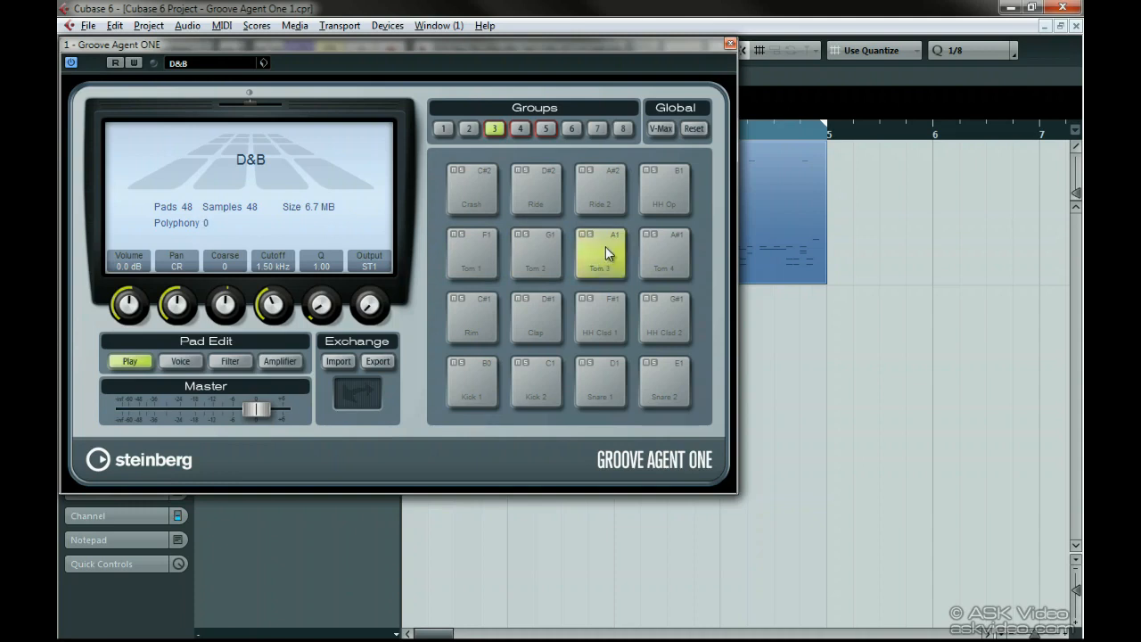
pyautogui.click(604, 318)
pyautogui.click(604, 388)
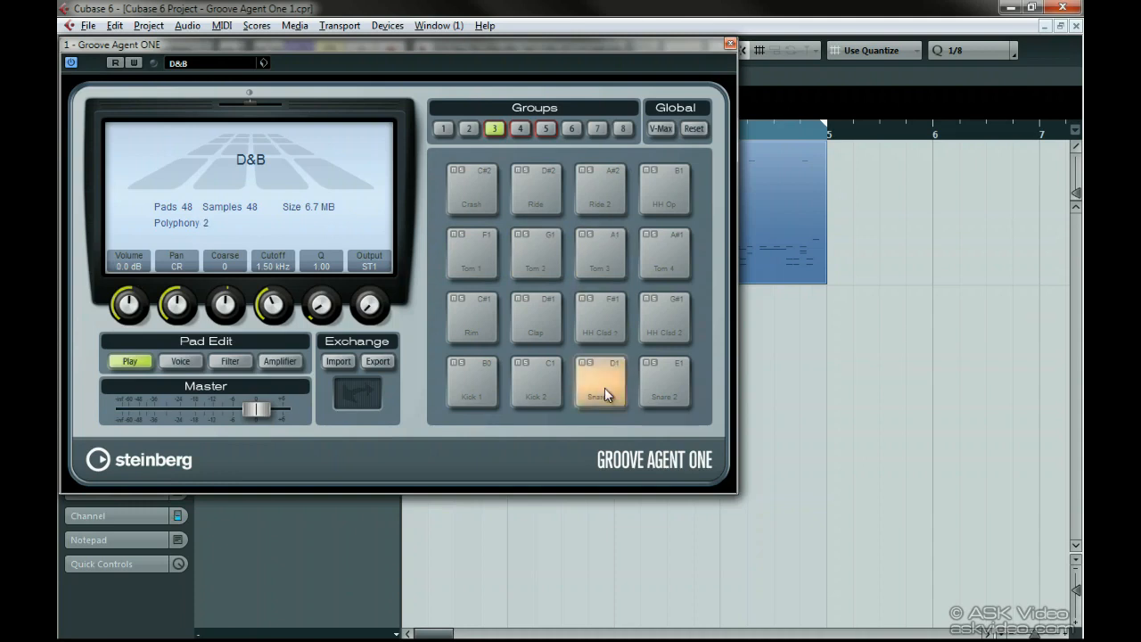
pyautogui.click(540, 396)
pyautogui.click(483, 397)
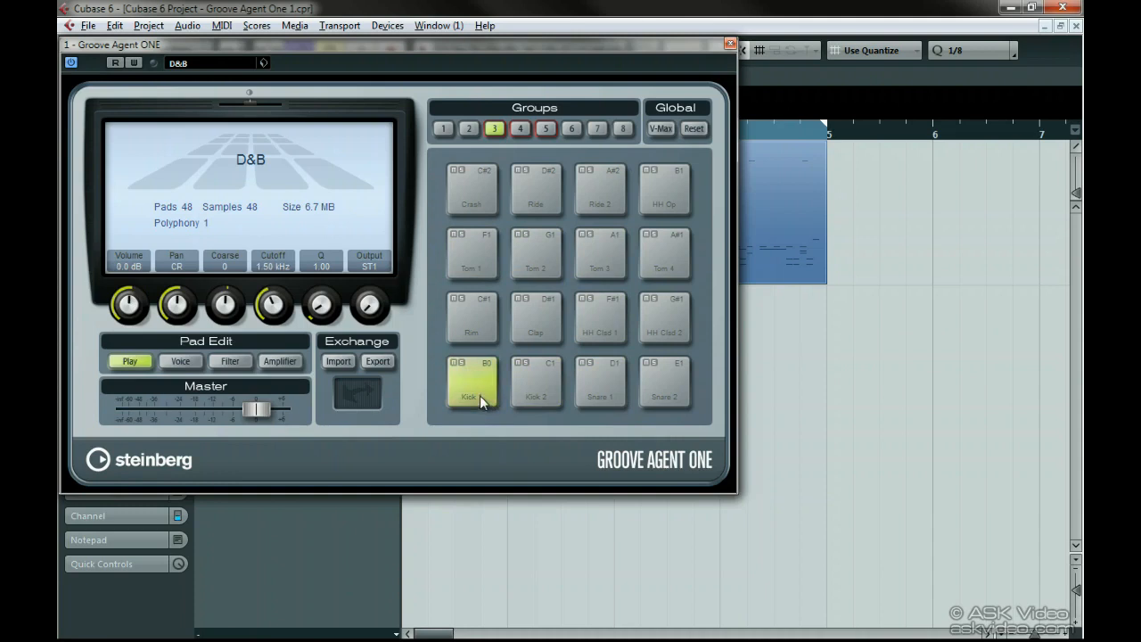
pyautogui.click(469, 332)
pyautogui.click(467, 333)
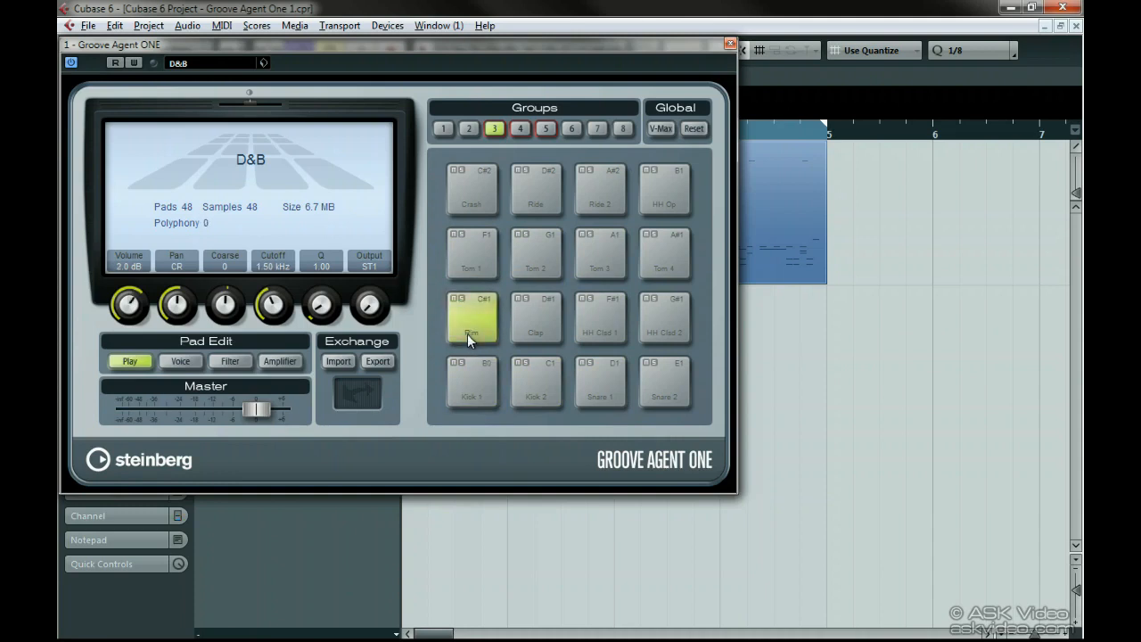
pyautogui.click(528, 338)
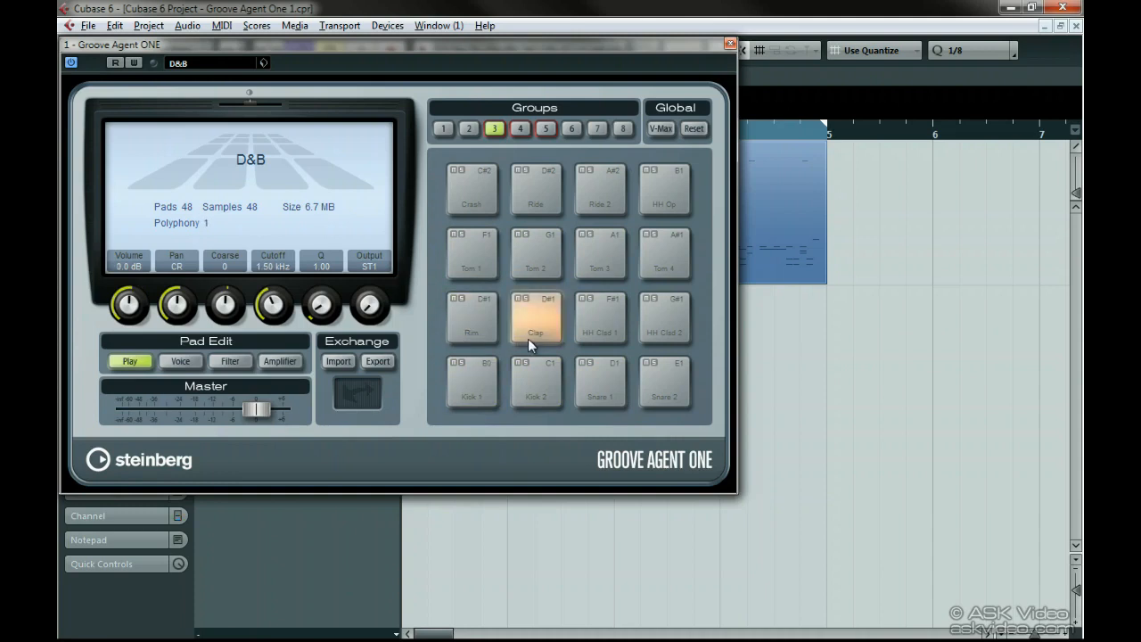
pyautogui.click(538, 397)
pyautogui.click(585, 402)
pyautogui.click(586, 402)
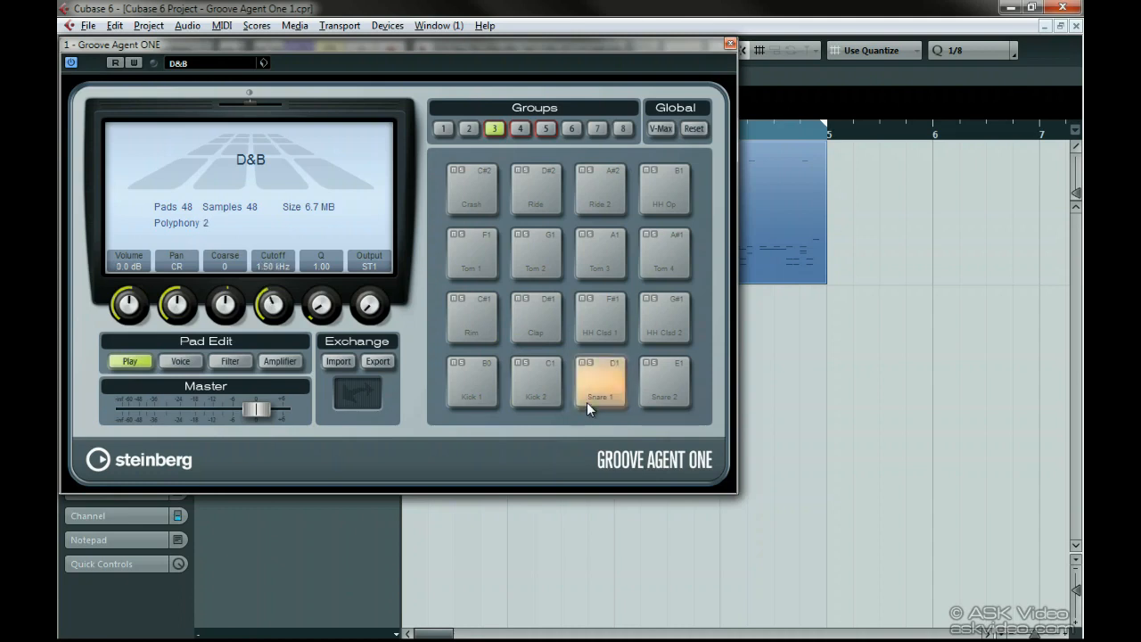
# Step: Strike the Kick 2 and Snare 1 pads at low and high spots to compare their velocities
pyautogui.click(541, 394)
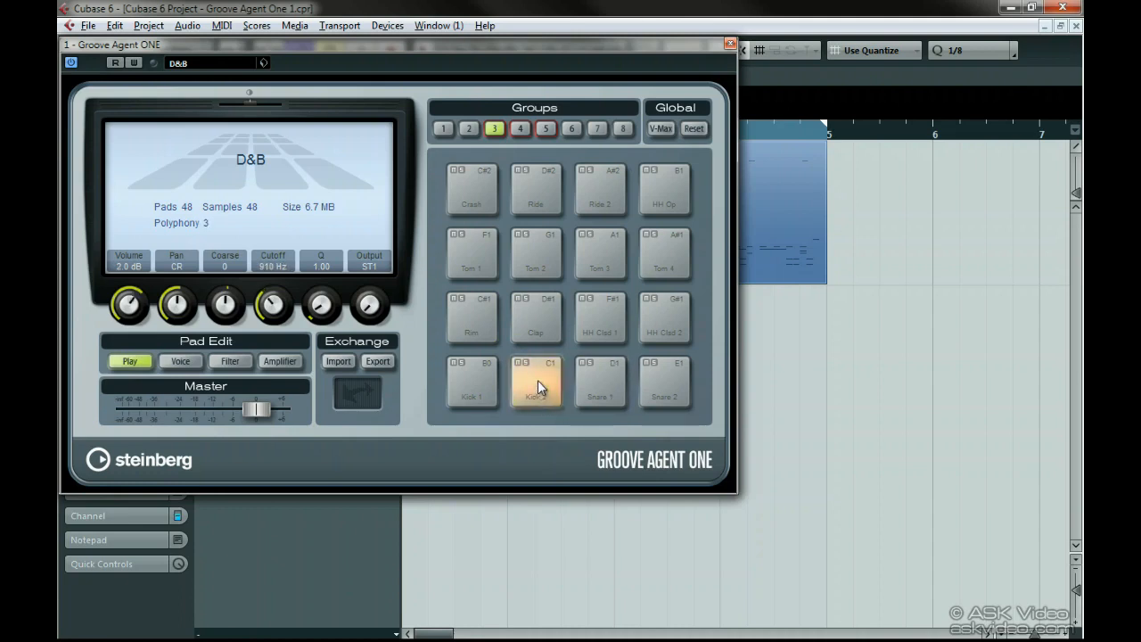
pyautogui.click(536, 358)
pyautogui.click(597, 396)
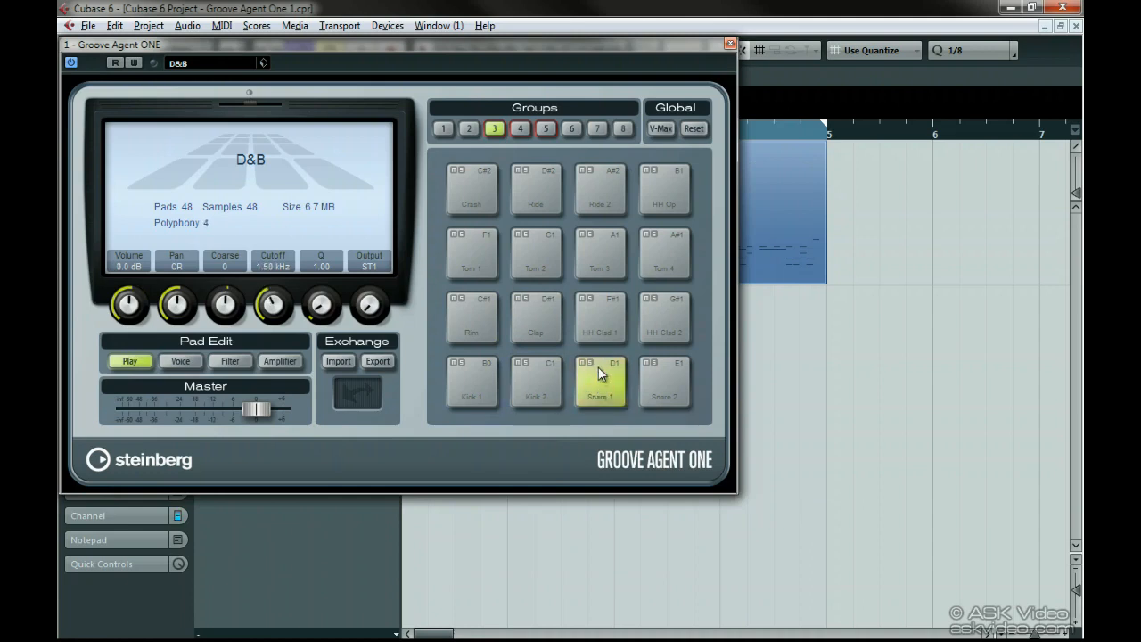
pyautogui.click(598, 367)
# Step: Enable V-Max and audition the open hi-hat, ride, crash, Tom 1, Kick 2 and Clap pads at full velocity
pyautogui.click(659, 130)
pyautogui.click(660, 212)
pyautogui.click(616, 204)
pyautogui.click(534, 204)
pyautogui.click(472, 204)
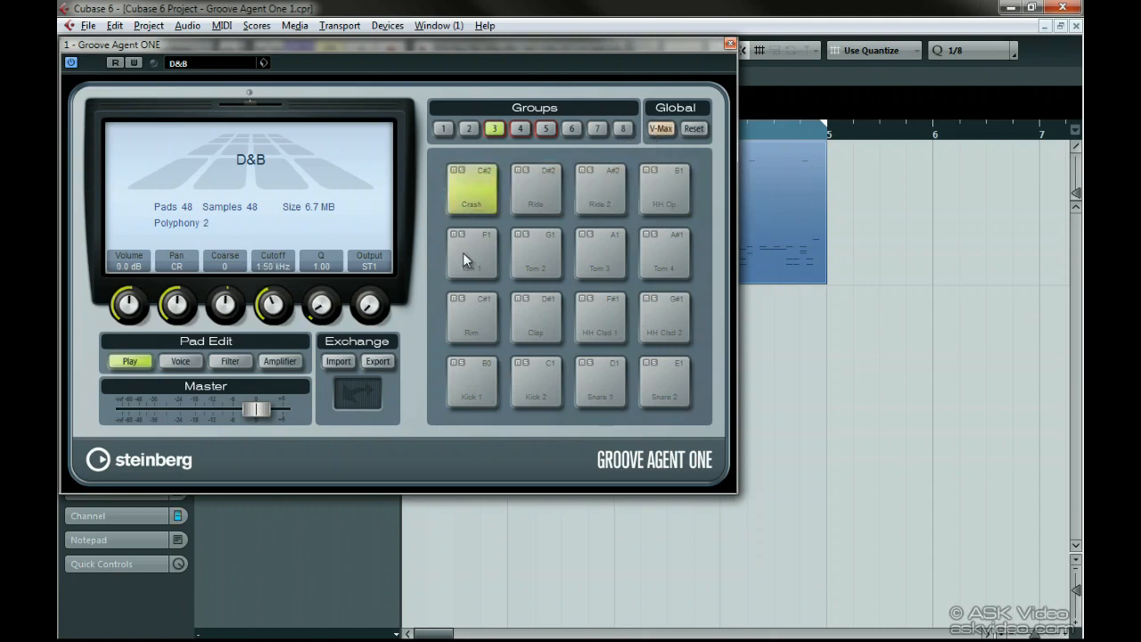
pyautogui.click(463, 258)
pyautogui.click(539, 379)
pyautogui.click(552, 394)
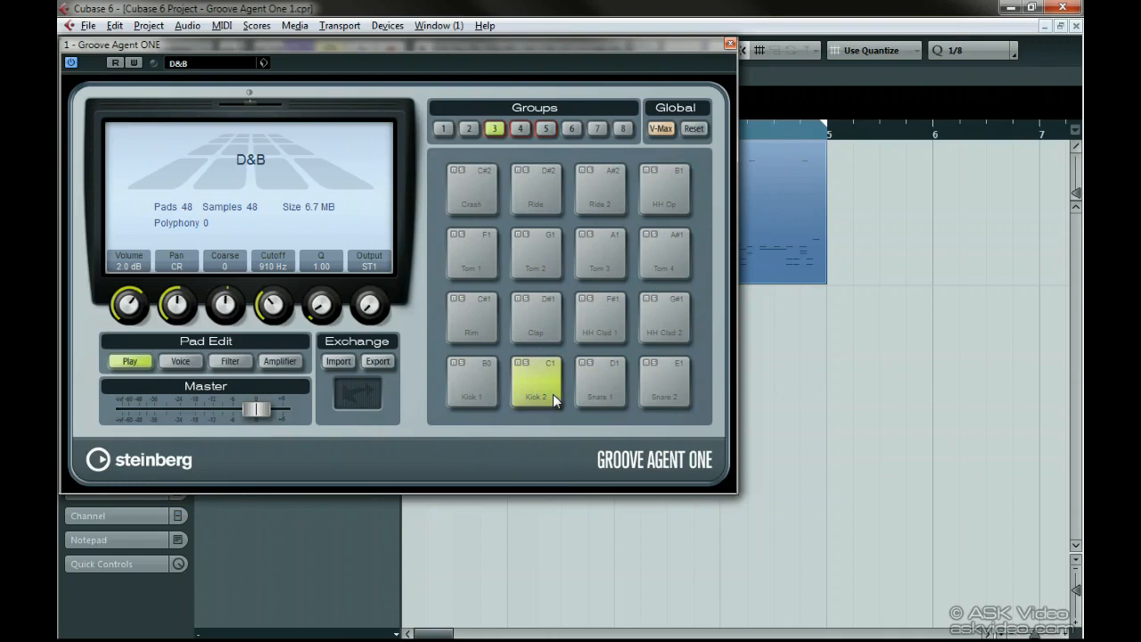
pyautogui.click(539, 323)
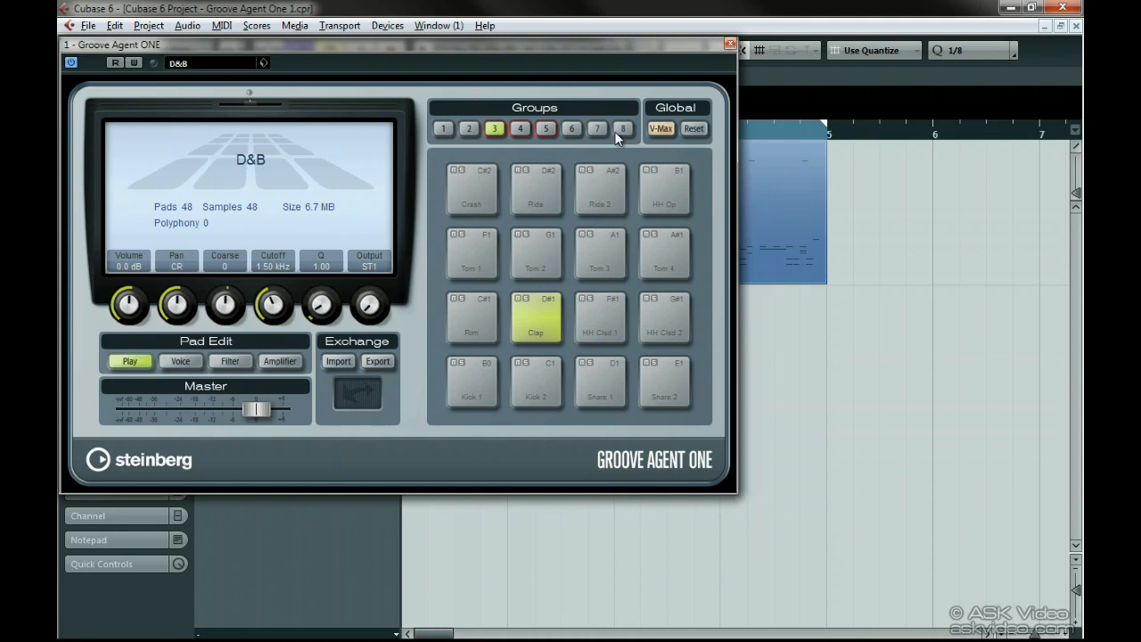
# Step: Open MediaBay and filter its results to Audio Files in the Drum&Perc category
pyautogui.click(295, 26)
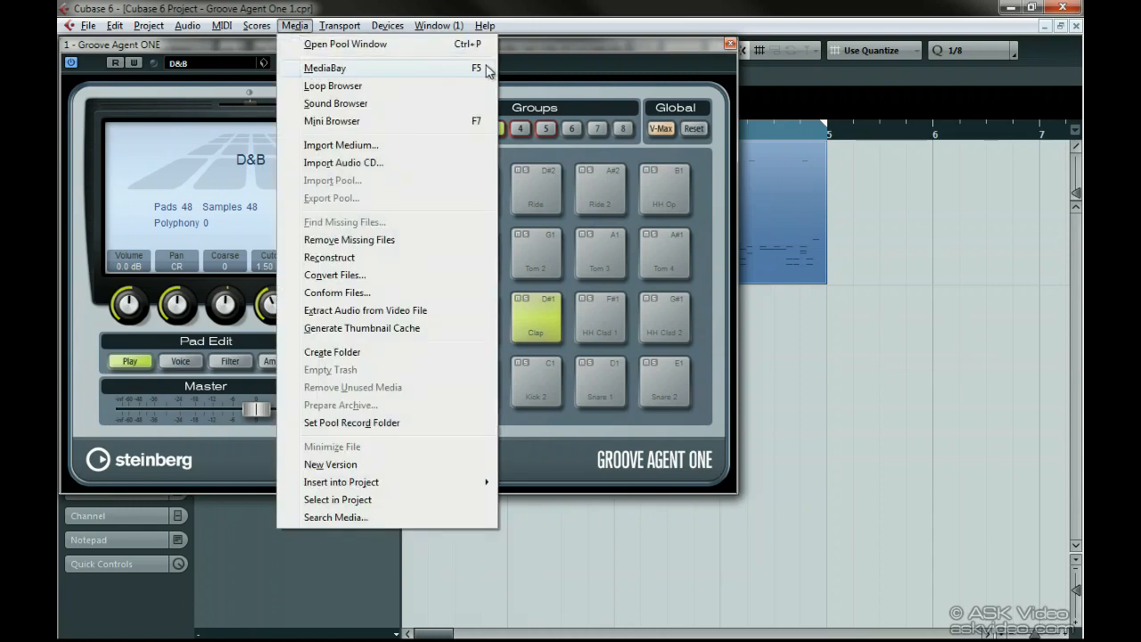
pyautogui.click(451, 70)
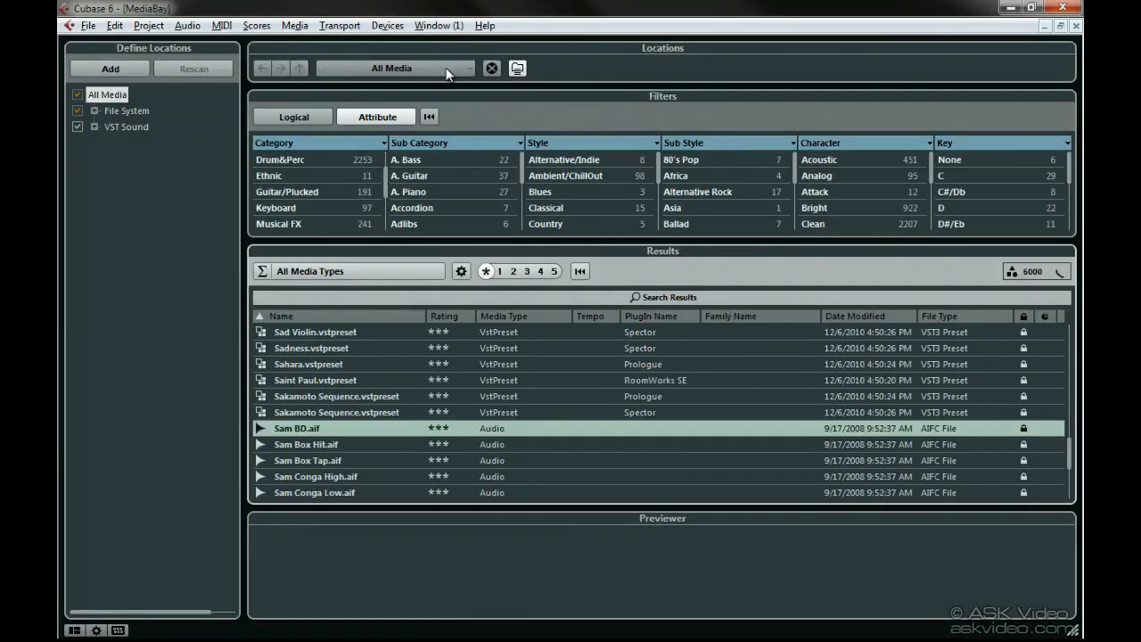
pyautogui.click(293, 269)
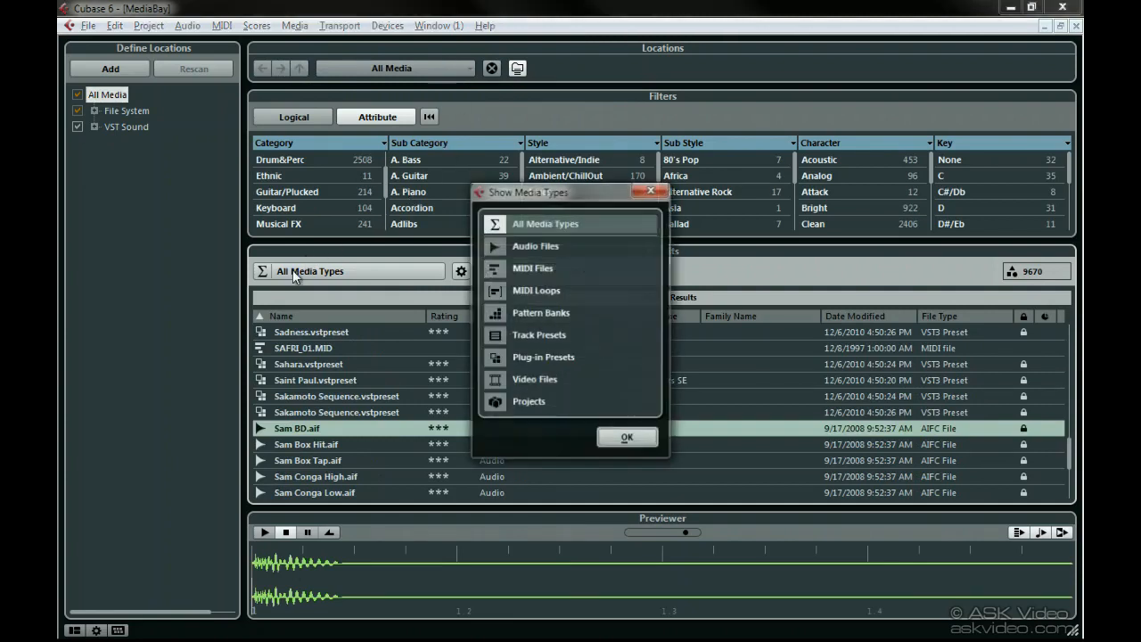
pyautogui.click(524, 246)
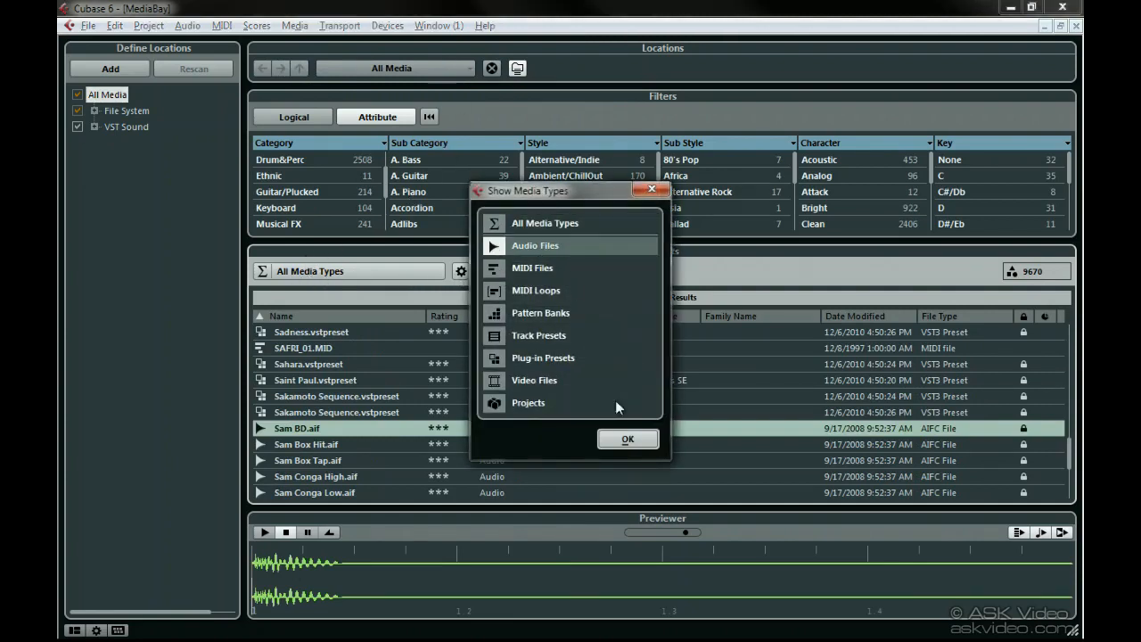
pyautogui.click(627, 438)
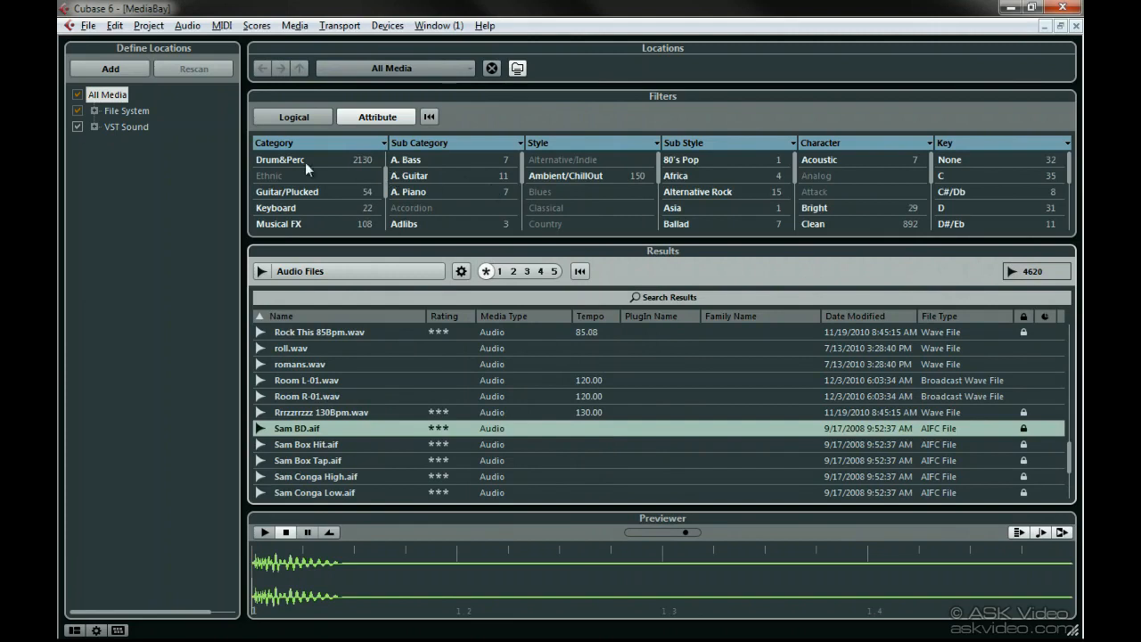
pyautogui.click(299, 159)
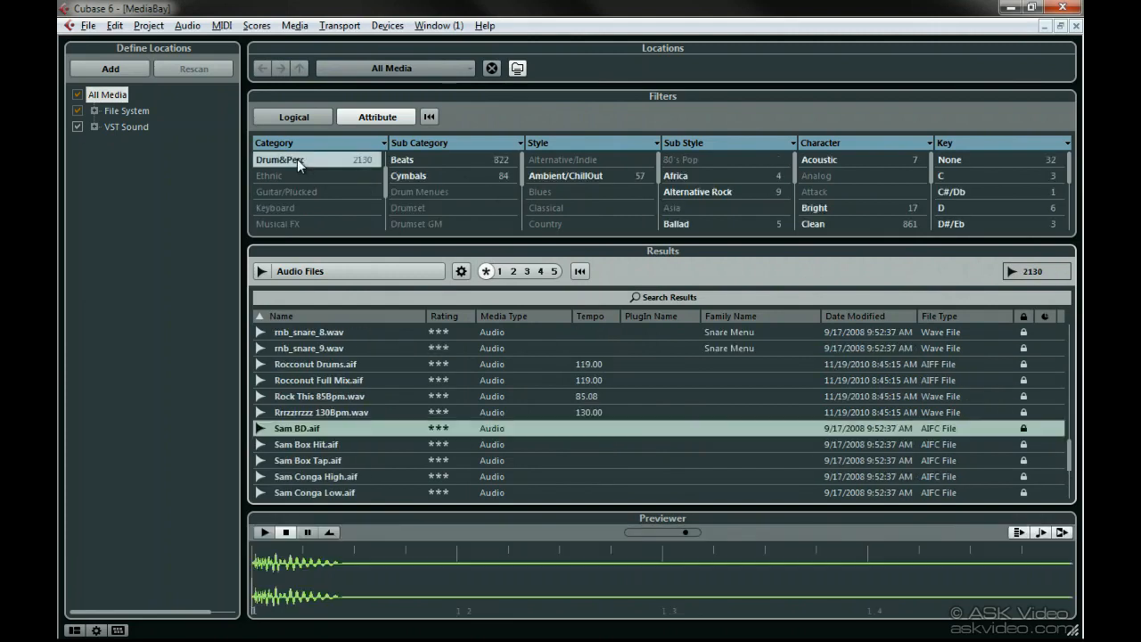
# Step: Preview Sam Box Hit.aif, Sam Box Tap.aif and Sam Conga High.aif in the results list
pyautogui.click(310, 444)
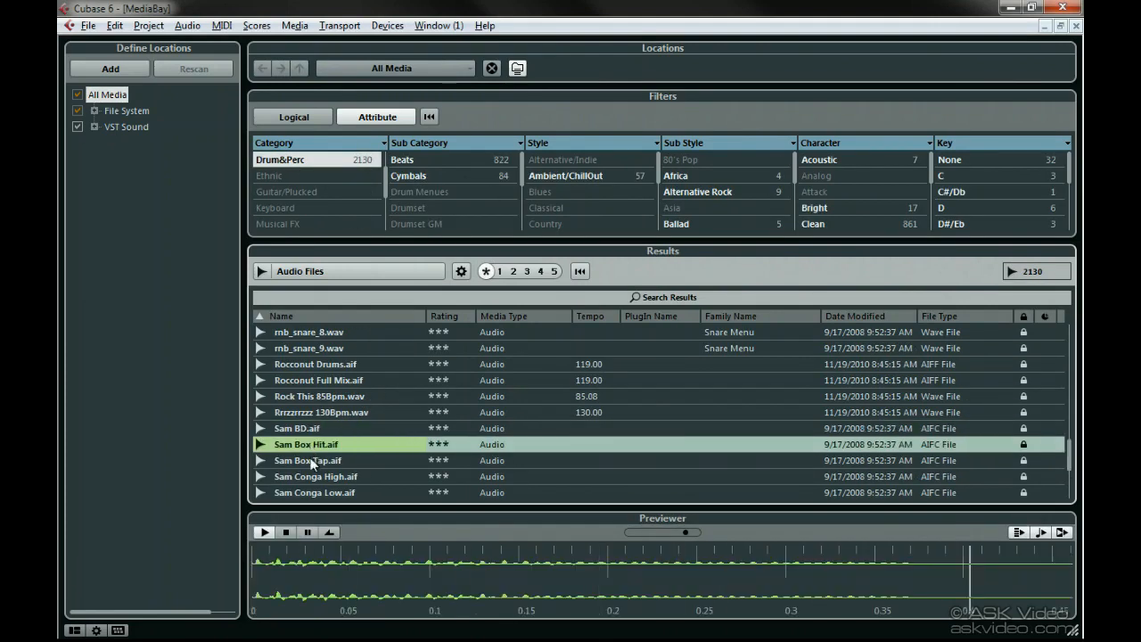
pyautogui.click(310, 460)
pyautogui.click(312, 476)
pyautogui.scroll(-1, 312, 475)
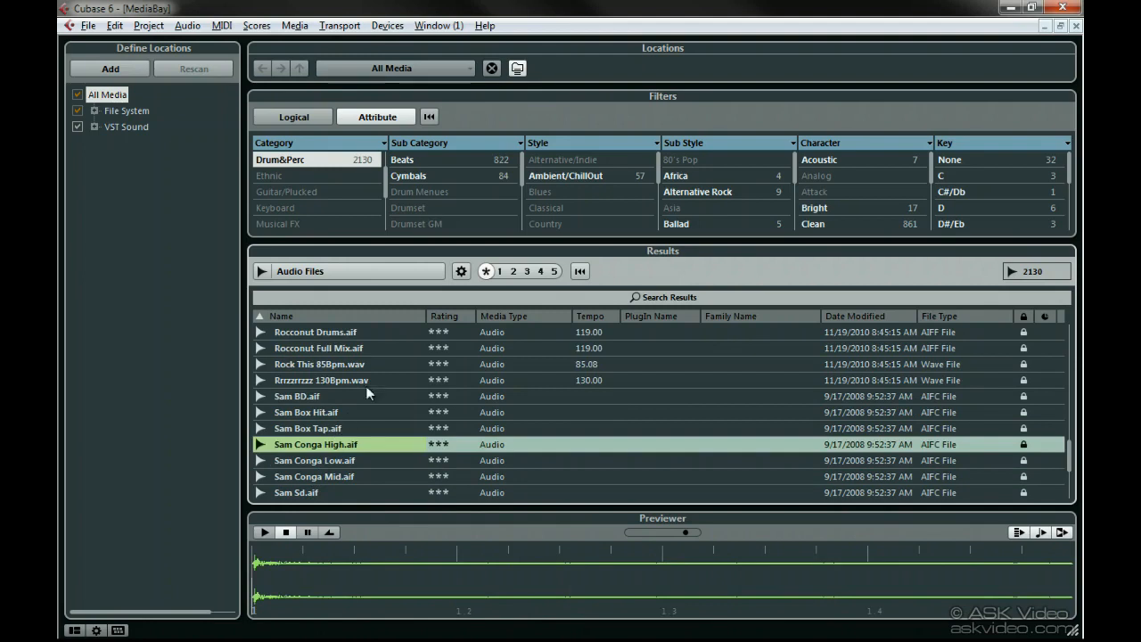
# Step: Restore MediaBay to a smaller window and reopen the Groove Agent ONE editor so both are visible side by side
pyautogui.click(1060, 26)
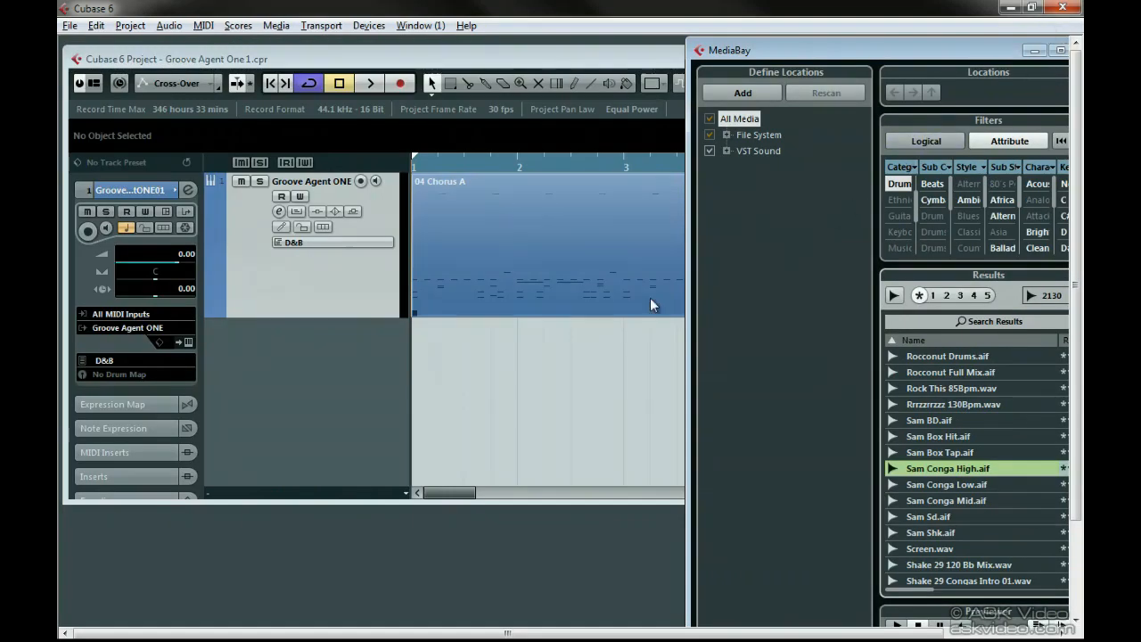
pyautogui.click(188, 342)
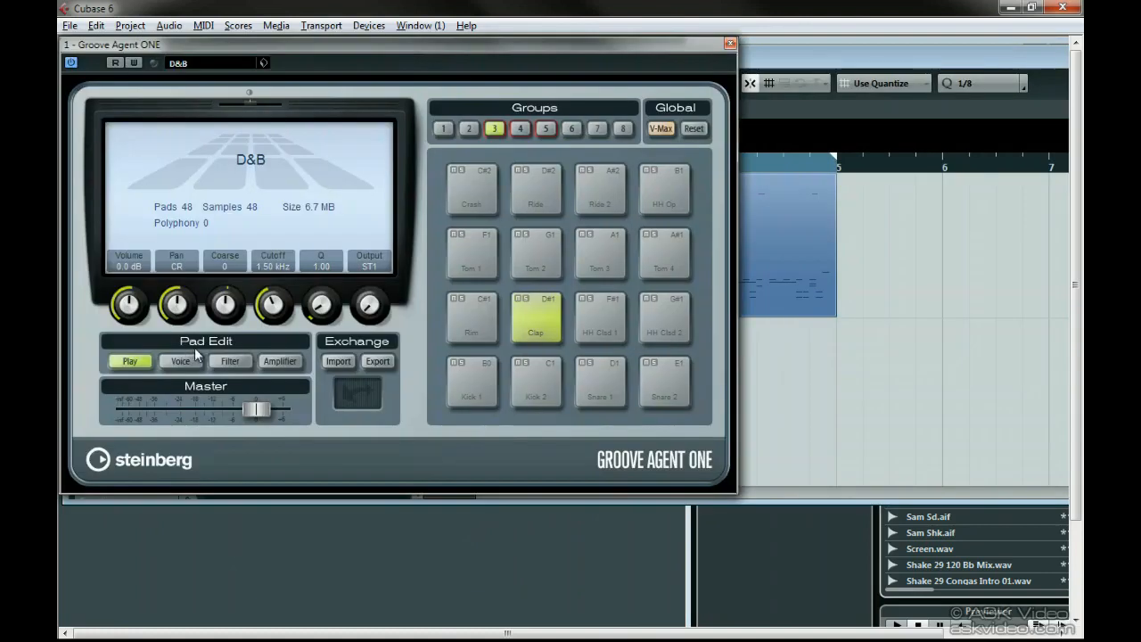
pyautogui.click(763, 554)
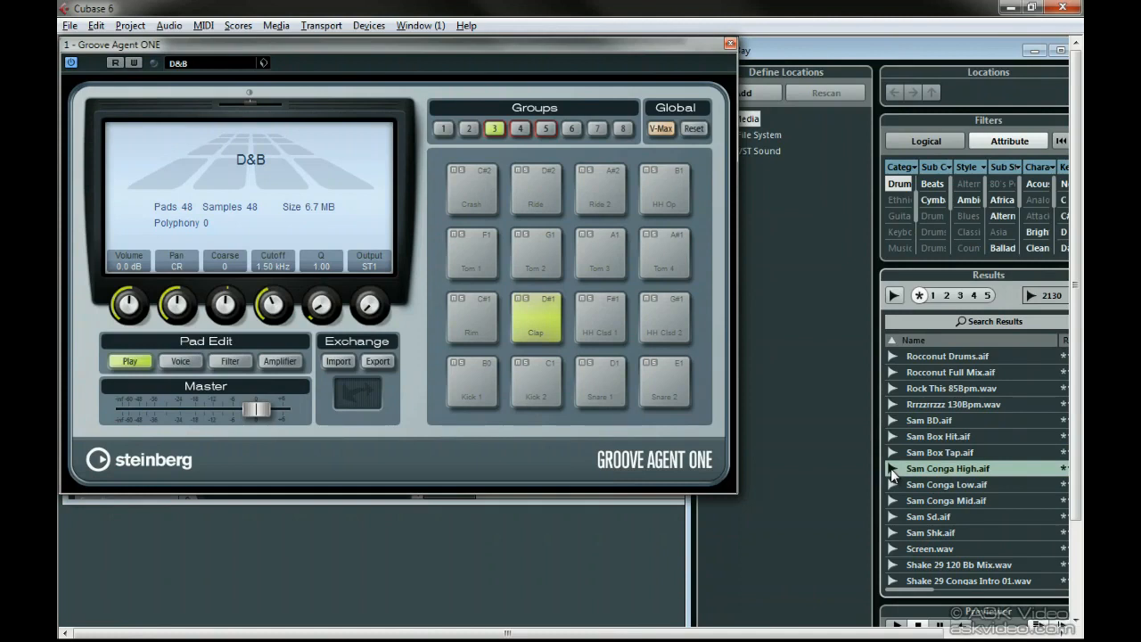
# Step: Load Sam Conga High.aif from MediaBay onto the empty D#5 pad in group 6 and audition it
pyautogui.click(572, 128)
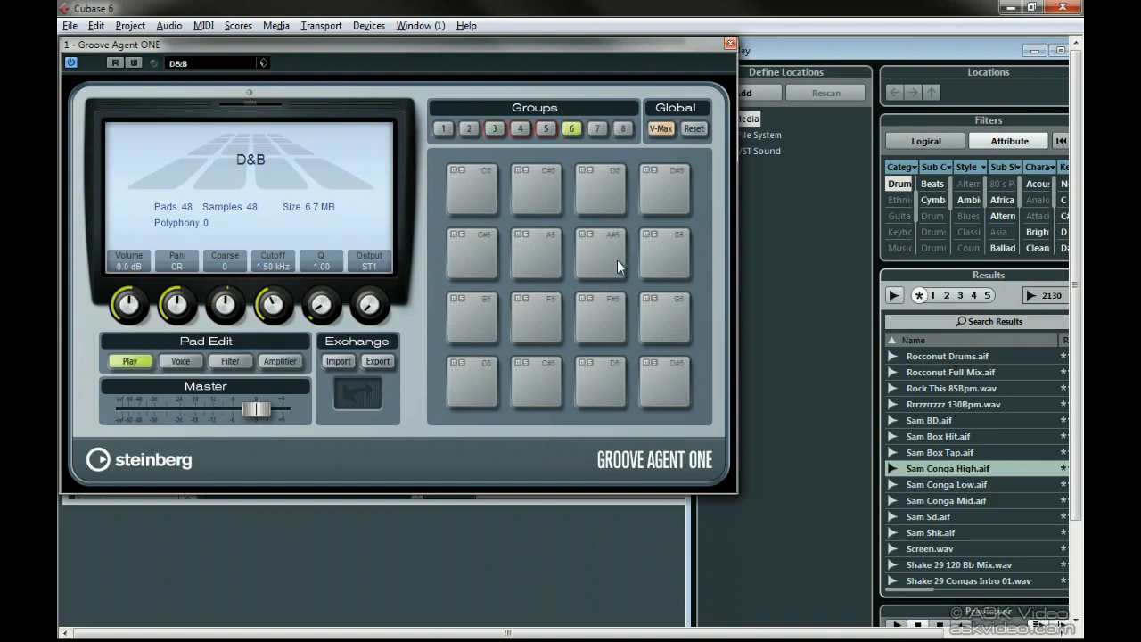
pyautogui.moveTo(889, 471); pyautogui.dragTo(661, 385)
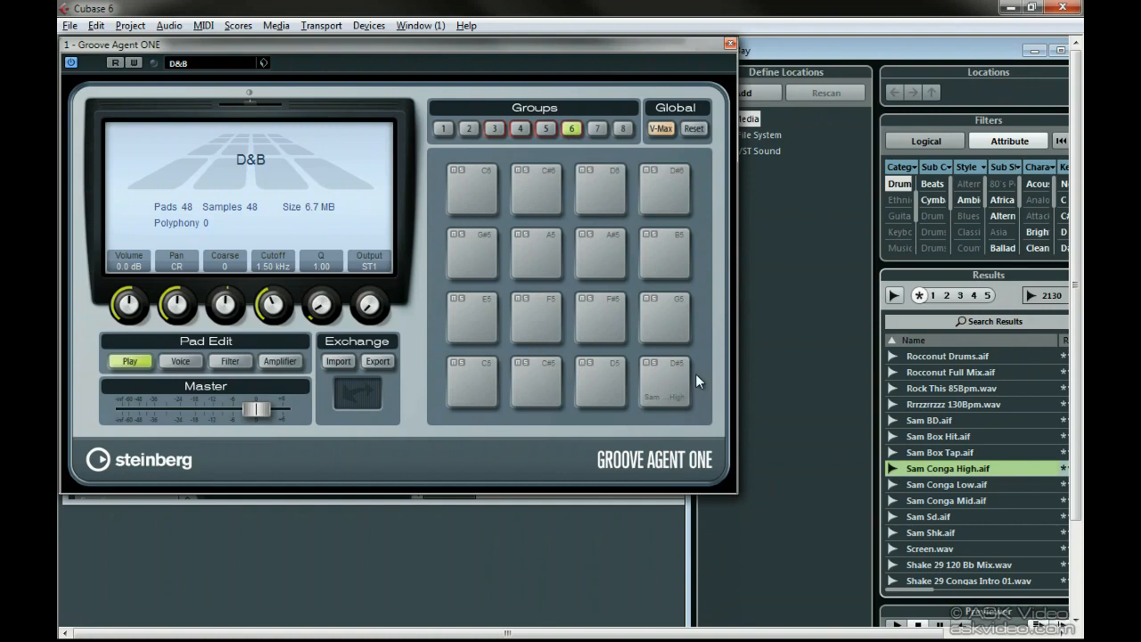
pyautogui.click(659, 404)
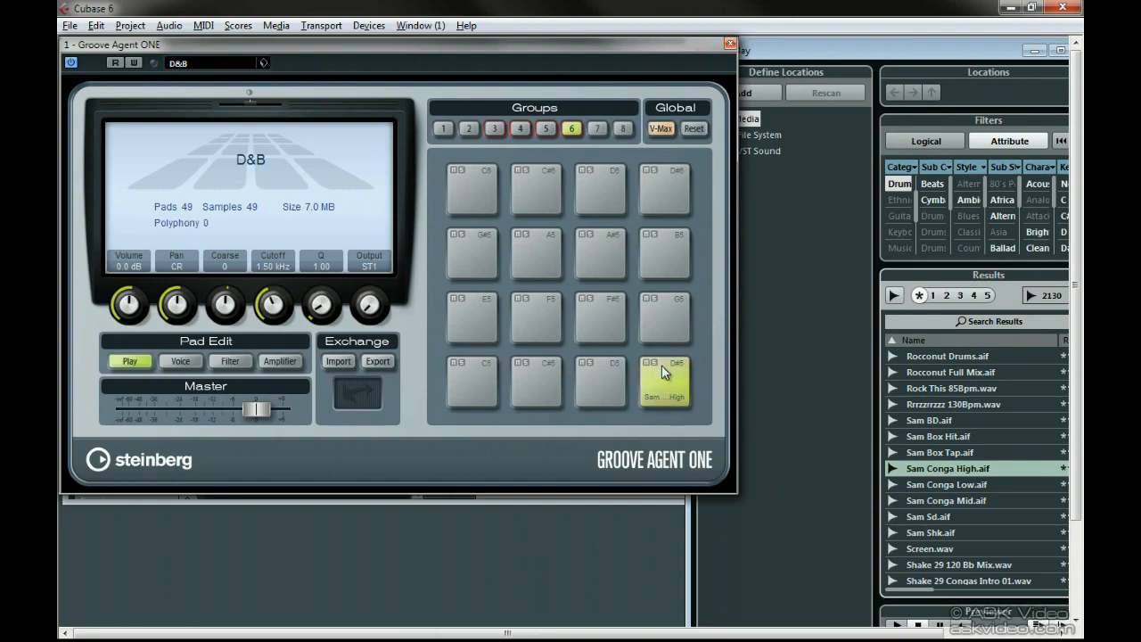
pyautogui.click(653, 403)
# Step: Move the Sam Conga High sample between pads of group 6 and on to the upper-left pad of group 2
pyautogui.moveTo(655, 386); pyautogui.dragTo(600, 378)
pyautogui.moveTo(600, 378); pyautogui.dragTo(473, 300)
pyautogui.moveTo(474, 375); pyautogui.dragTo(465, 126)
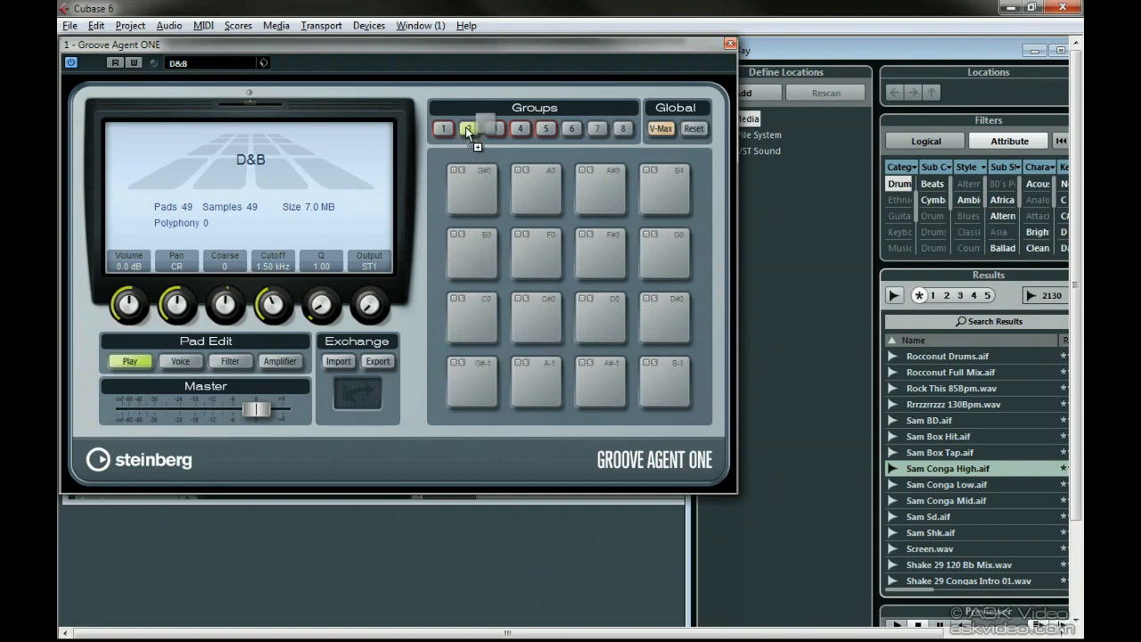
pyautogui.moveTo(465, 168); pyautogui.dragTo(466, 195)
# Step: Audition Rim 2 and Shacker 2 in group 5, and swap their samples between the two pads and back again
pyautogui.click(544, 130)
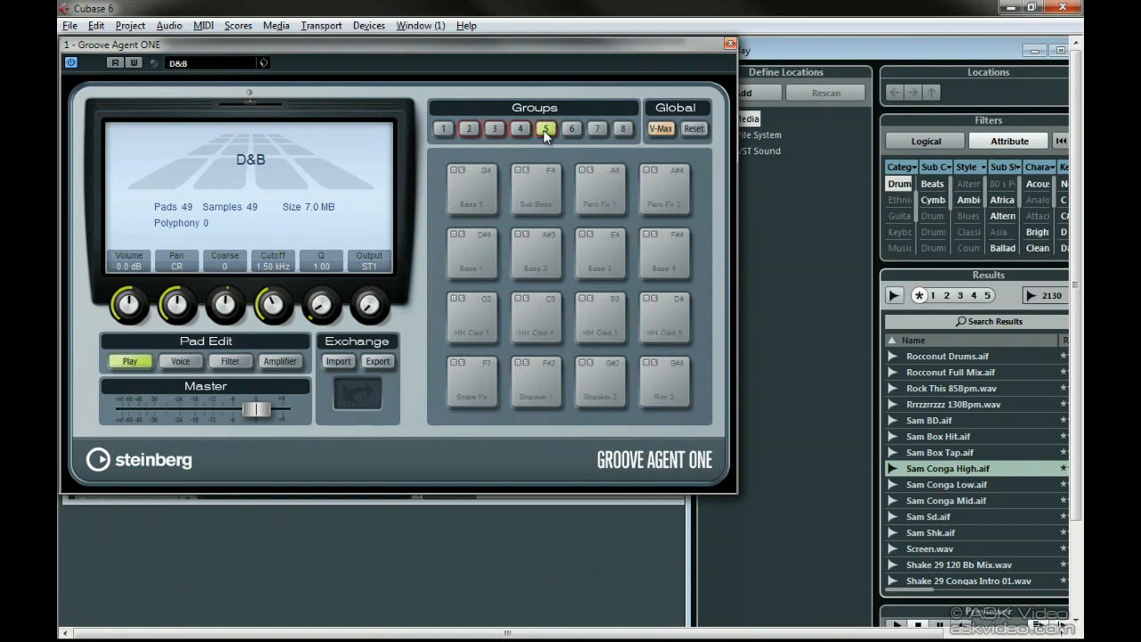
pyautogui.click(667, 399)
pyautogui.click(614, 390)
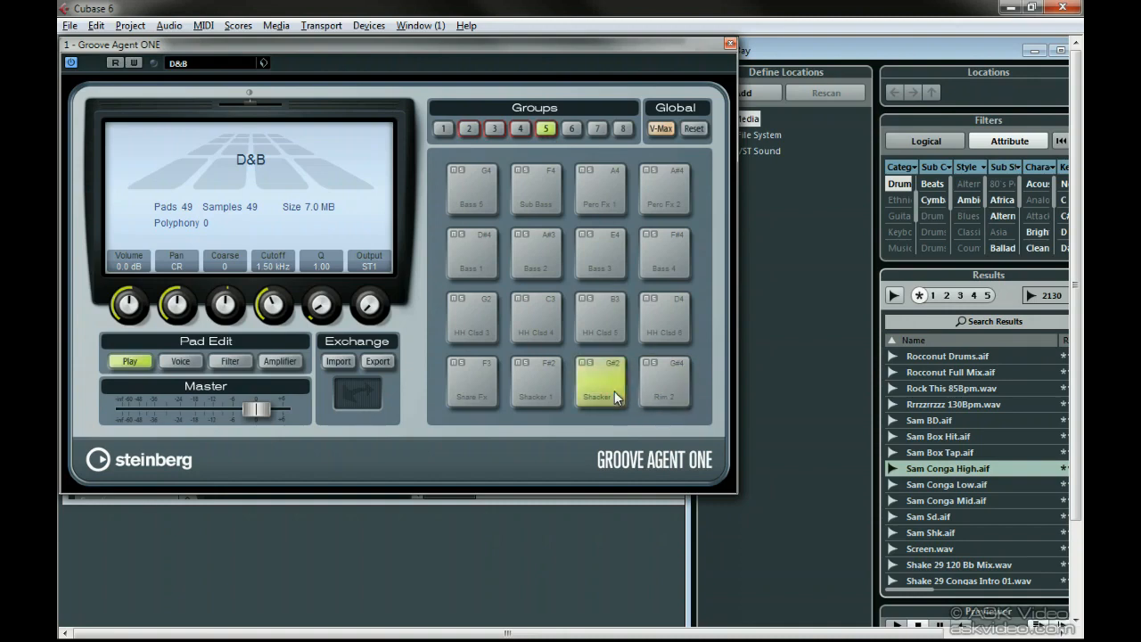
pyautogui.moveTo(623, 373); pyautogui.dragTo(653, 381)
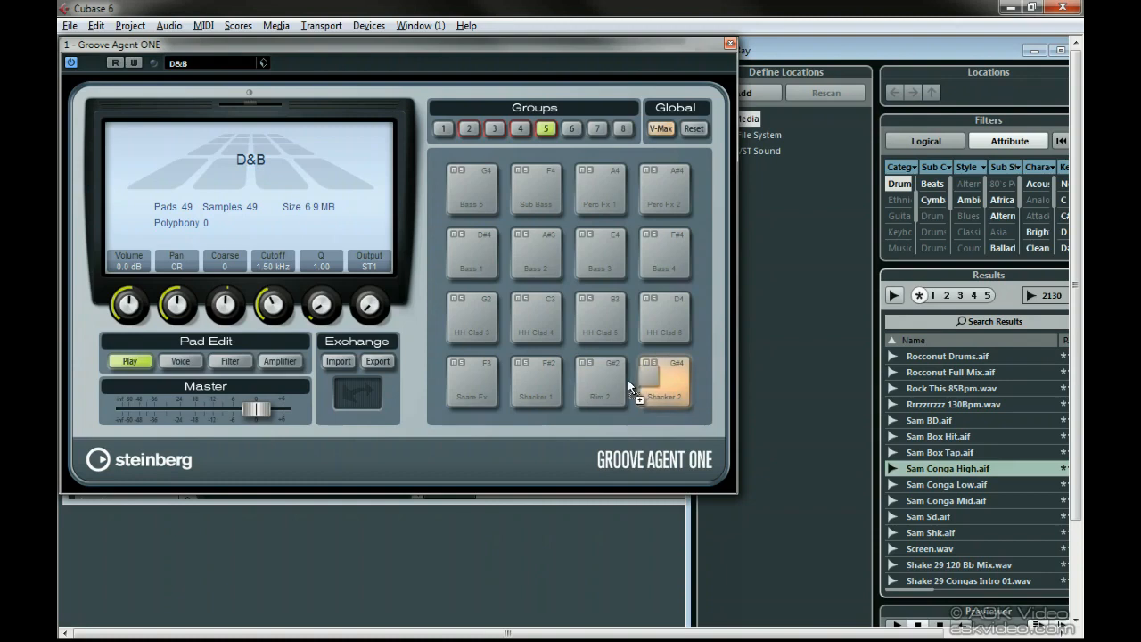
pyautogui.moveTo(612, 380); pyautogui.dragTo(611, 379)
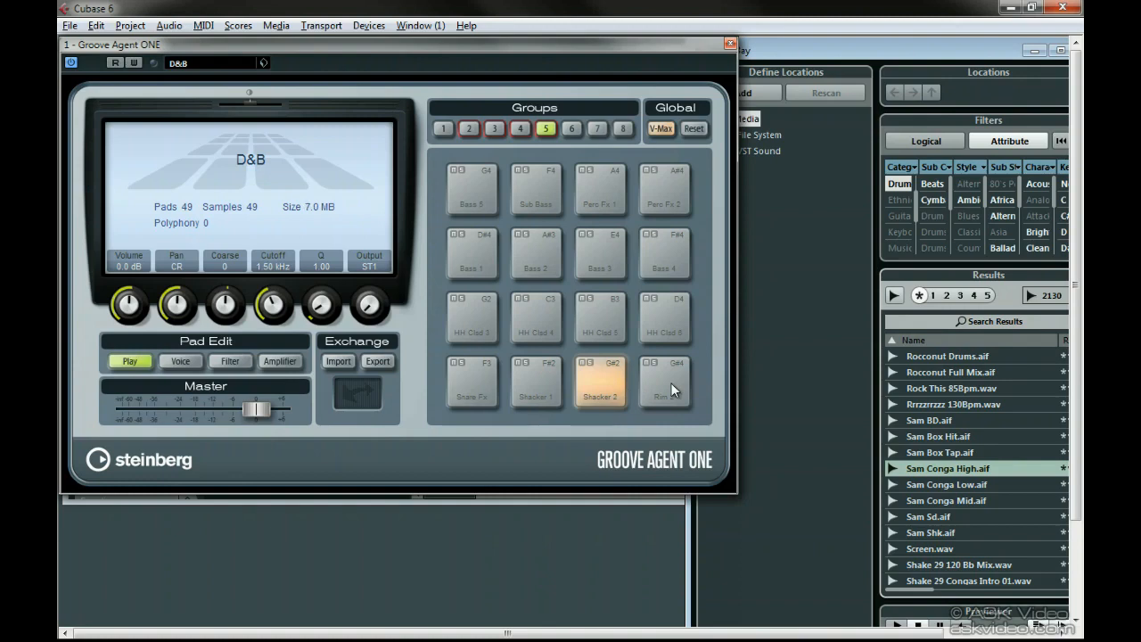
# Step: Swap the Rim 2 and Shacker 2 pads together with their MIDI notes, audition Rim 2, and swap them back
pyautogui.moveTo(650, 383); pyautogui.dragTo(613, 383)
pyautogui.click(612, 367)
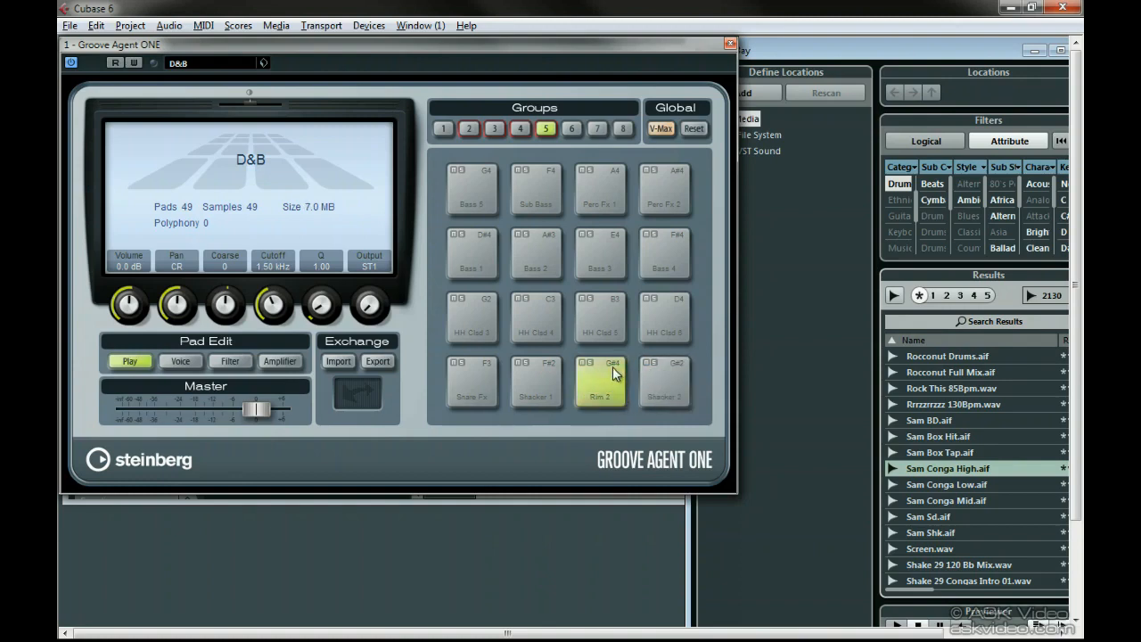
pyautogui.moveTo(680, 370); pyautogui.dragTo(684, 371)
pyautogui.click(677, 364)
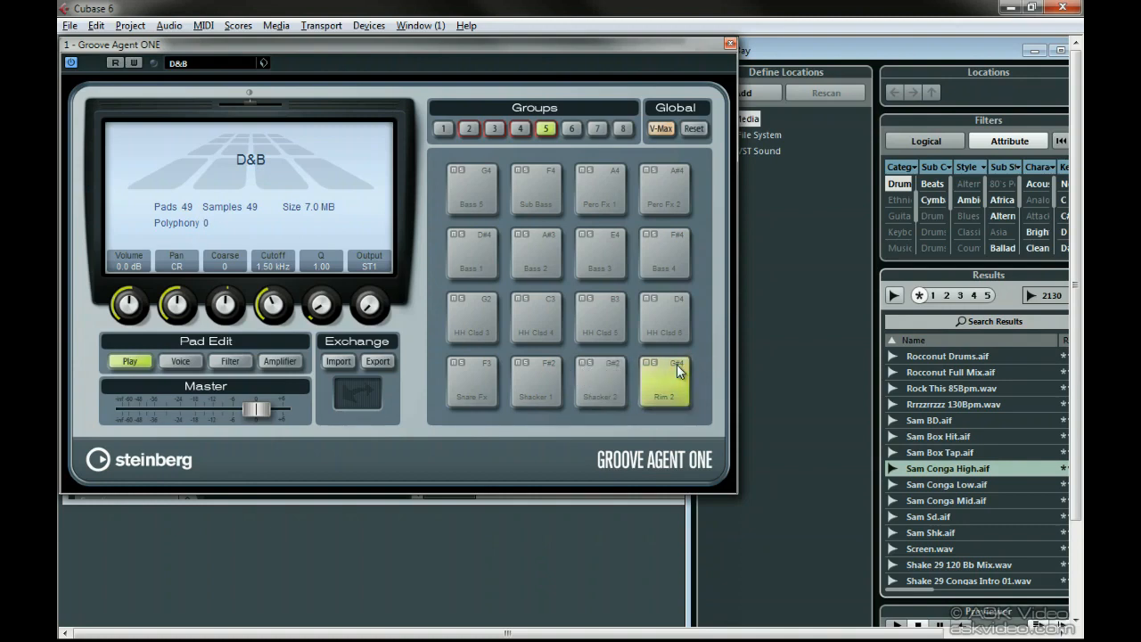